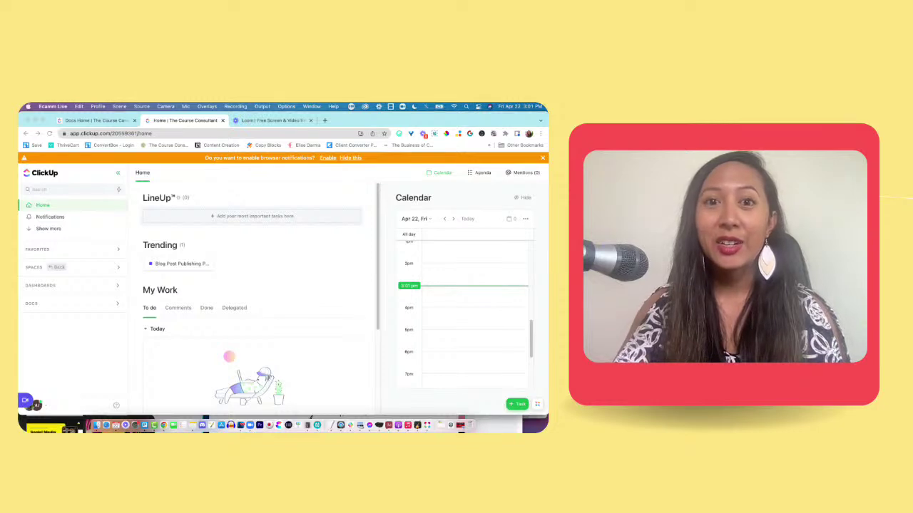
Step: Focus the browser, expand Docs in the sidebar, and show All docs in the workspace
click(385, 121)
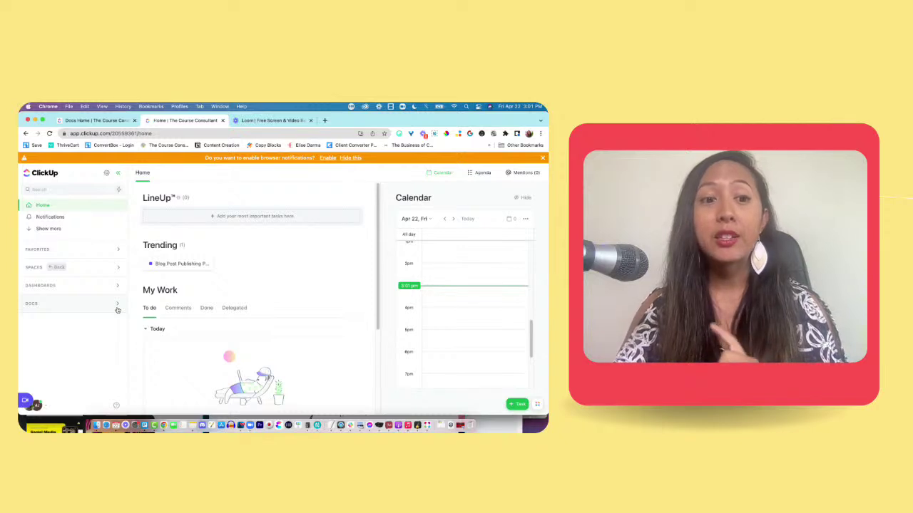
click(118, 305)
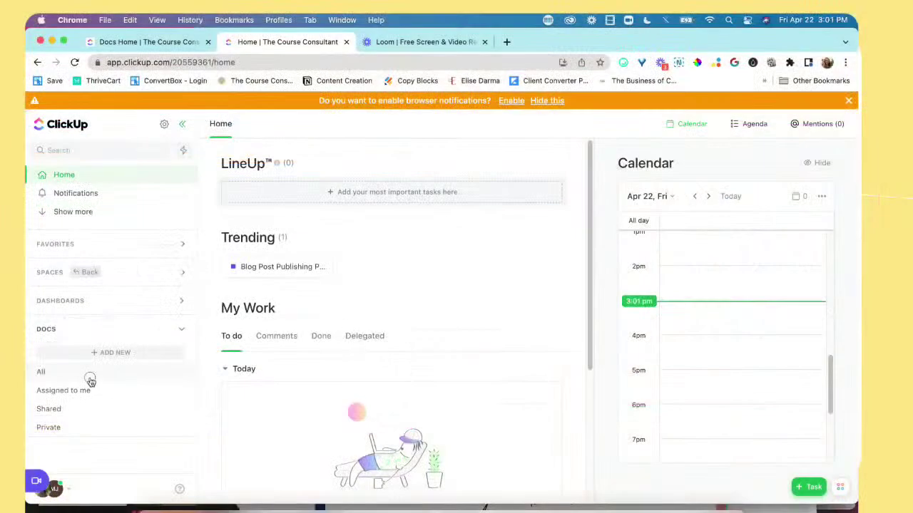
click(90, 378)
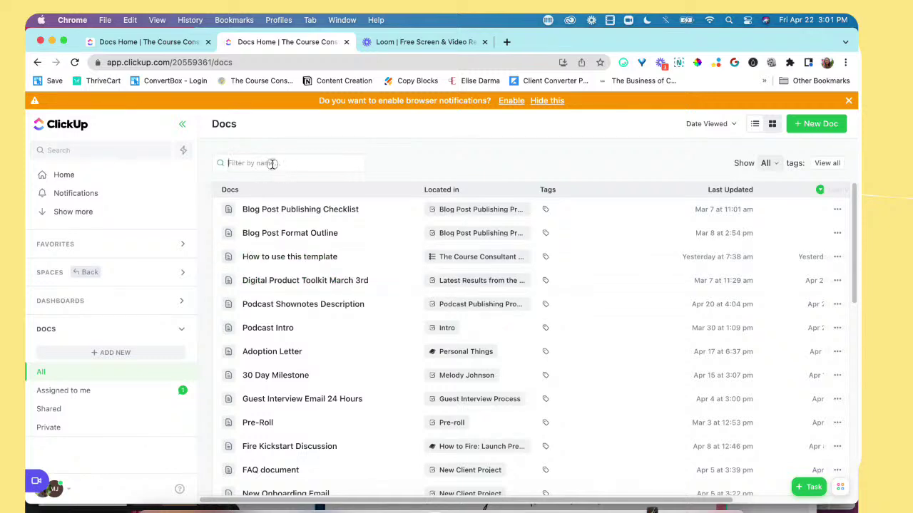
Step: Filter the Docs list by name with 'Blog'
click(271, 163)
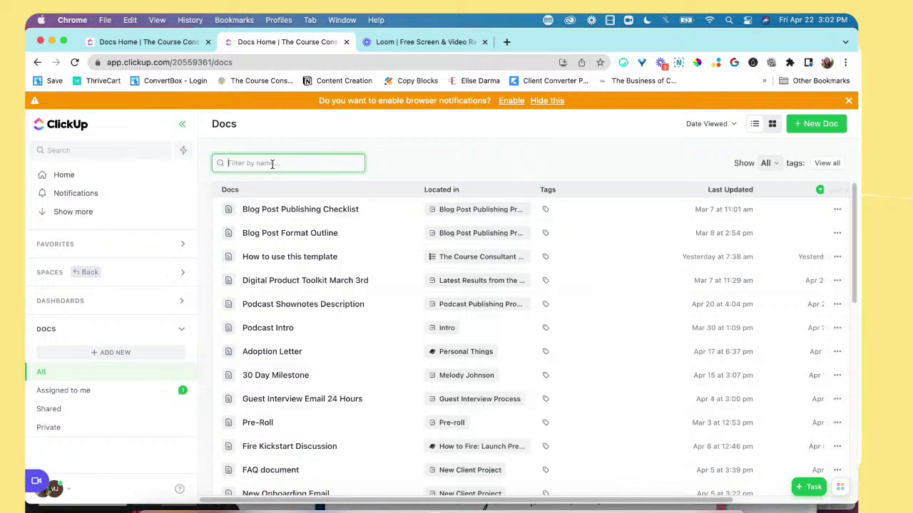
text(Blog)
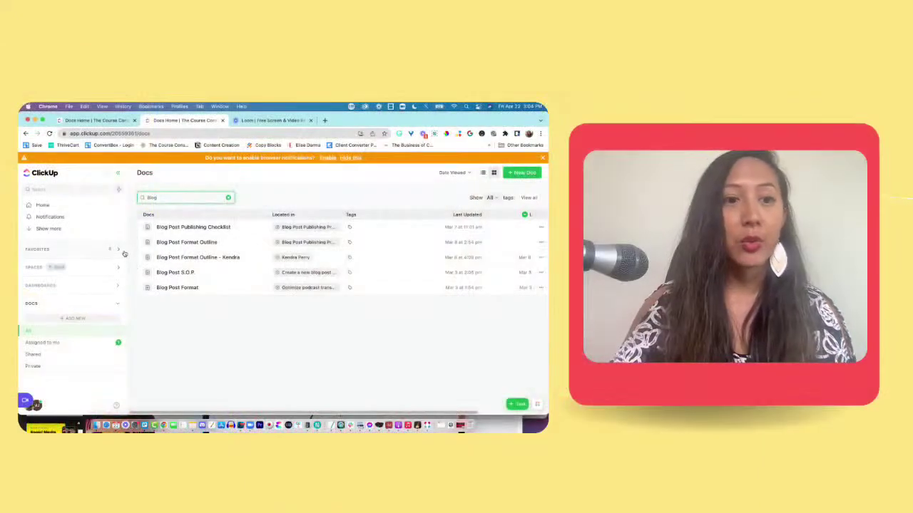
Step: Go to Spaces > Podcast > Podcast Workflow list and open the Blog Post Publishing Process task
click(118, 267)
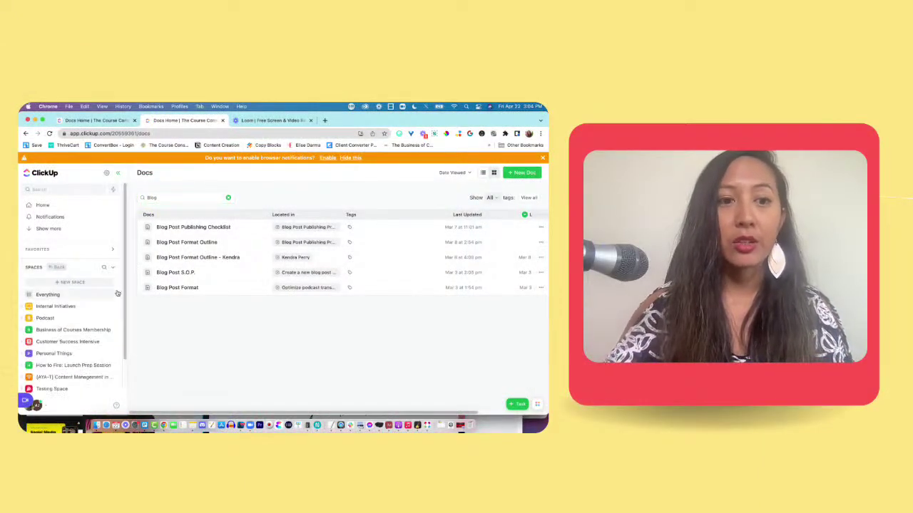
click(41, 319)
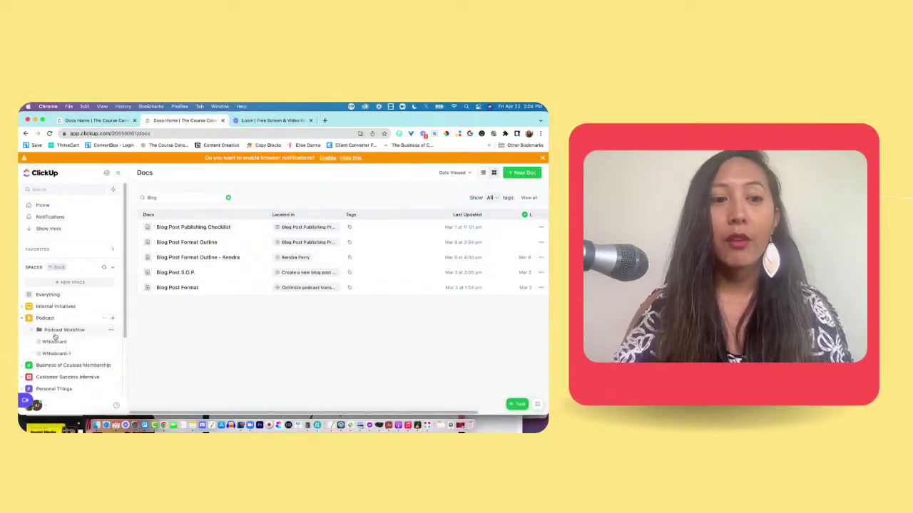
click(34, 331)
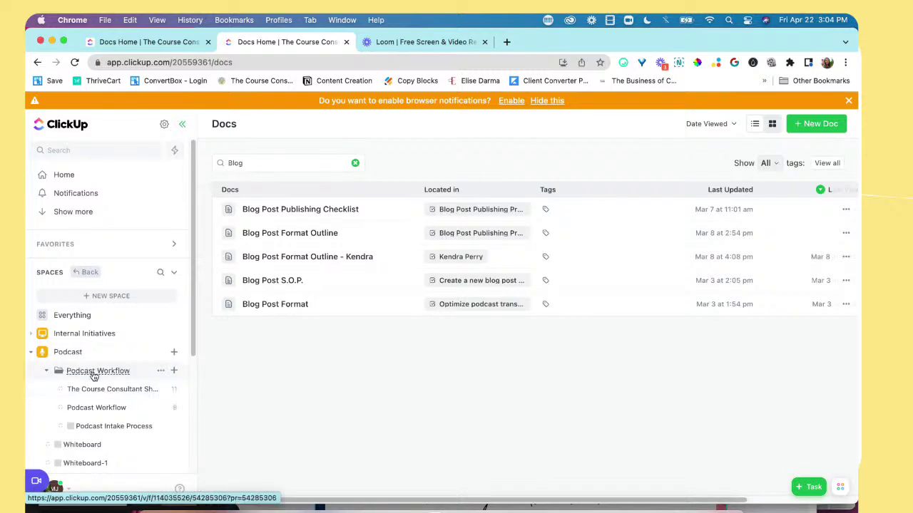
click(71, 357)
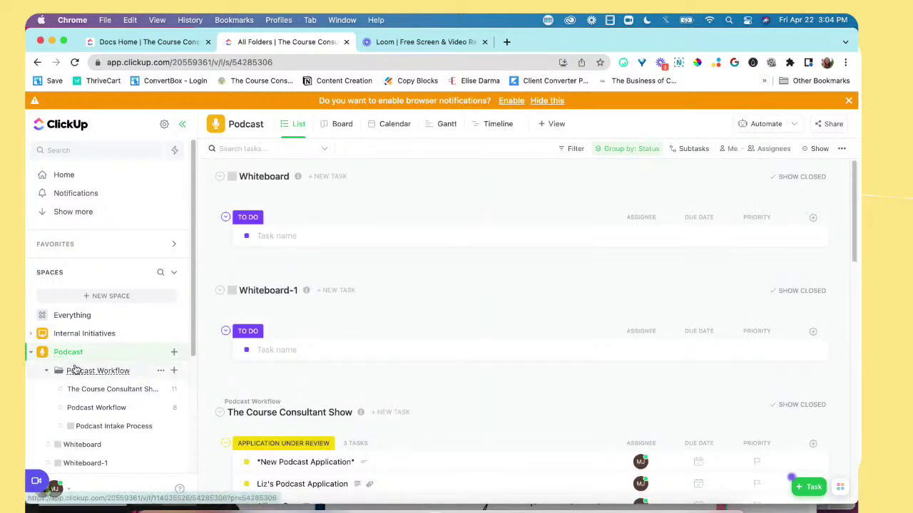
click(84, 376)
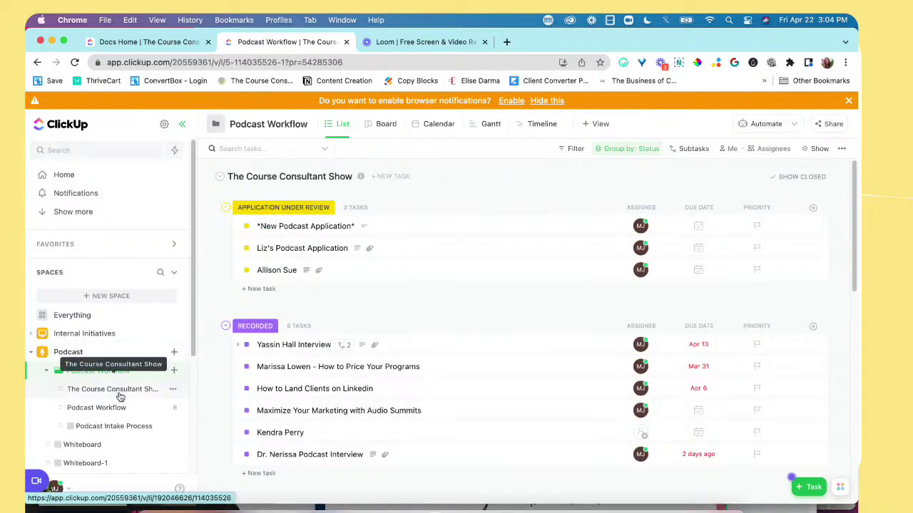
click(122, 388)
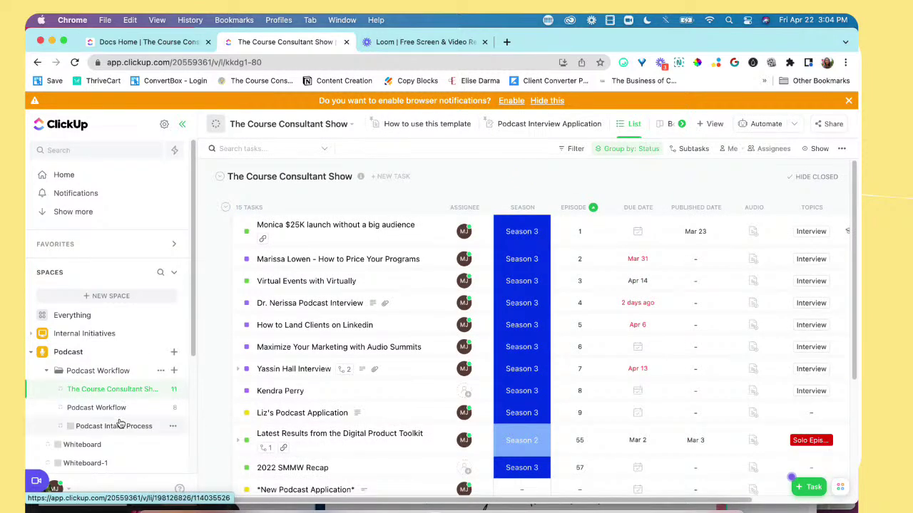
click(93, 410)
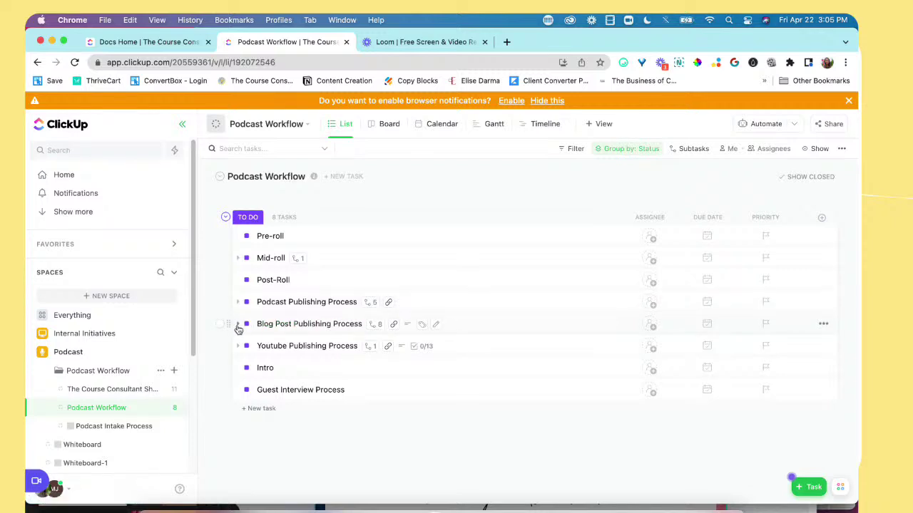
click(238, 325)
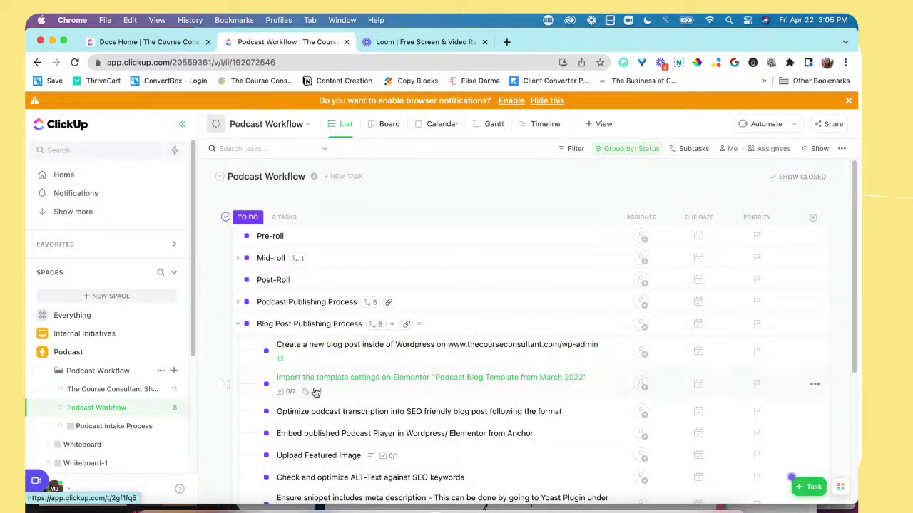
click(342, 330)
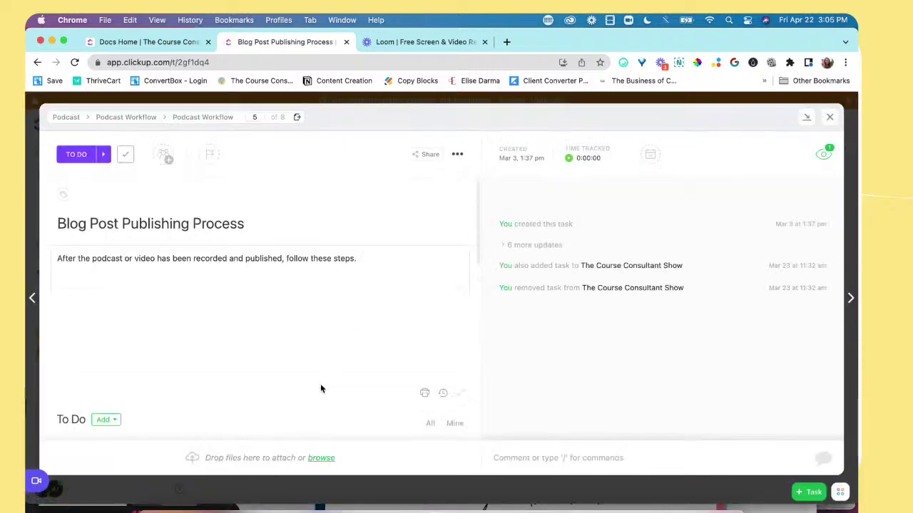
click(246, 254)
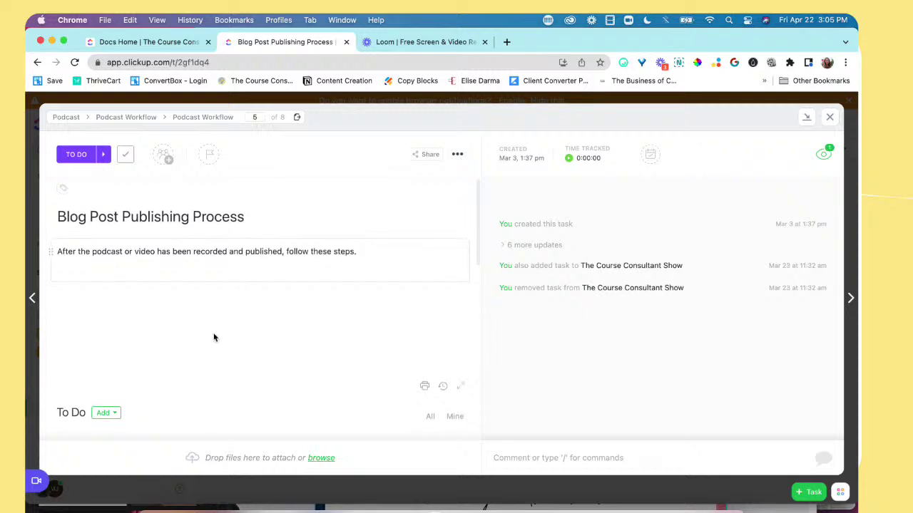
scroll(213, 338, down, 1)
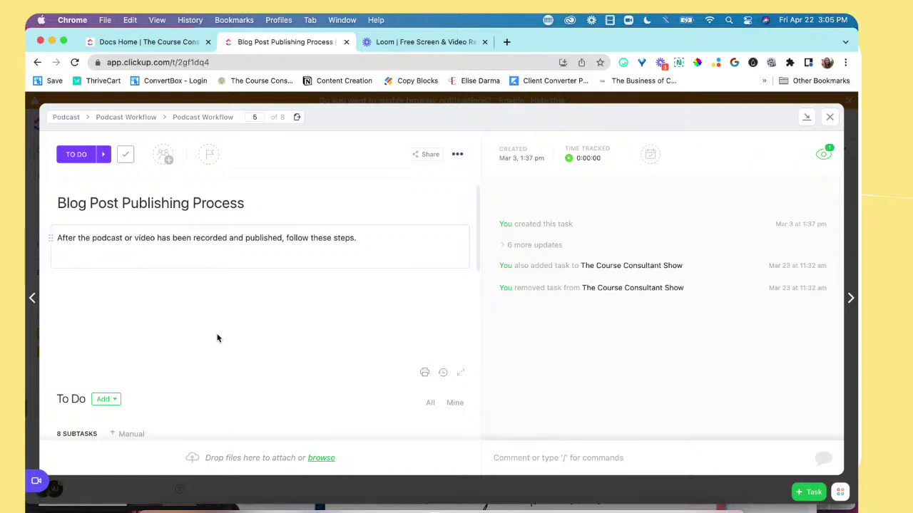
scroll(218, 338, down, 4)
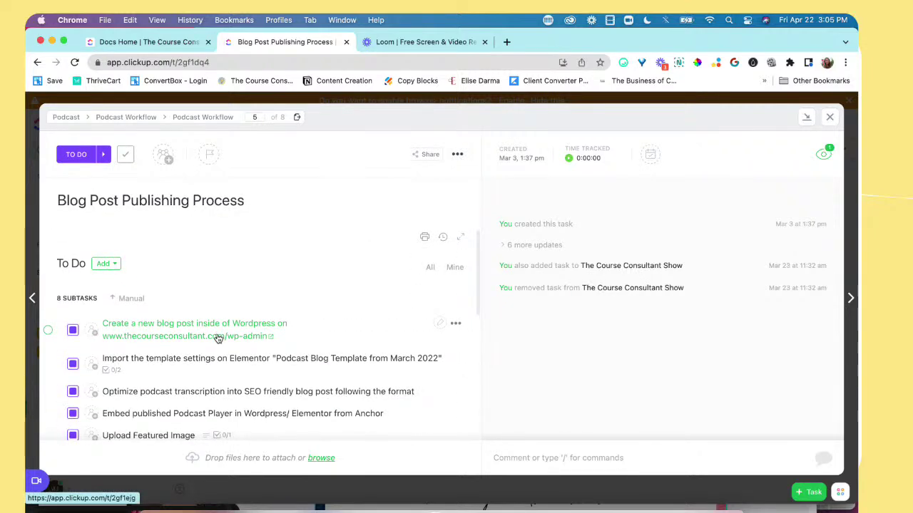
scroll(173, 275, up, 5)
scroll(125, 381, down, 6)
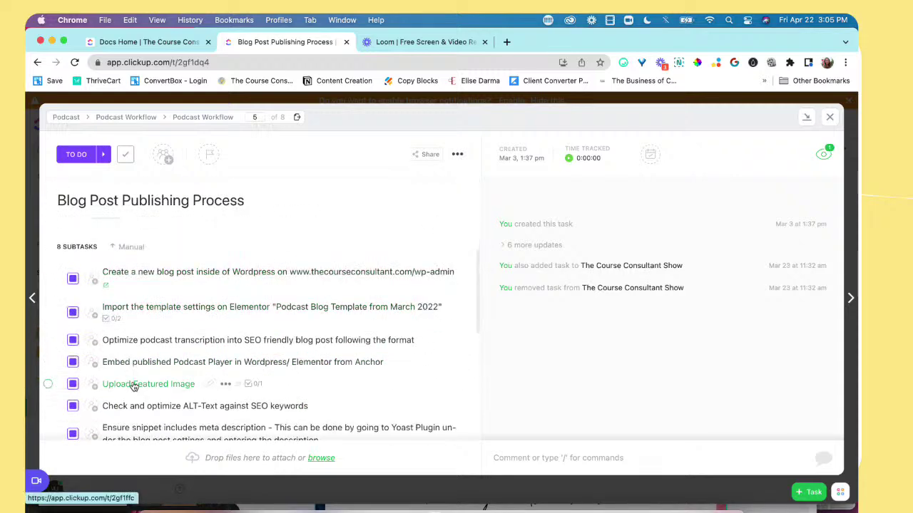
scroll(133, 387, up, 3)
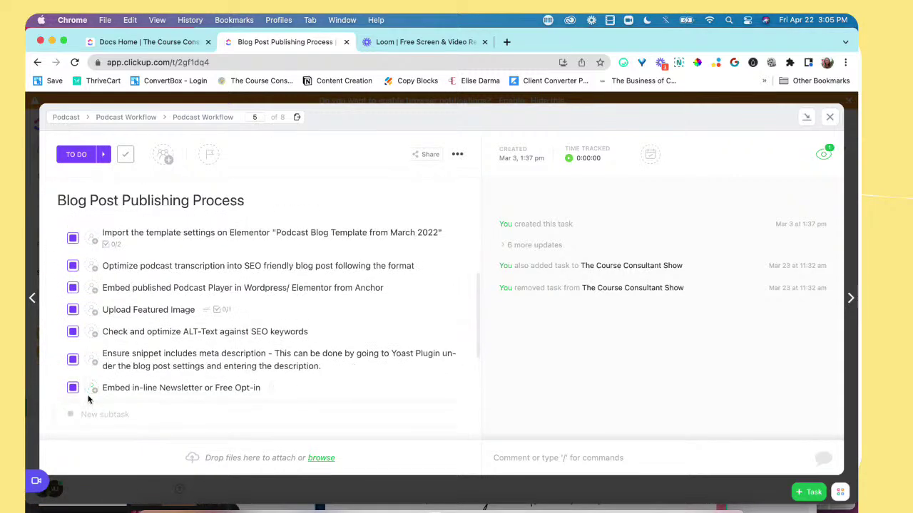
scroll(89, 400, down, 8)
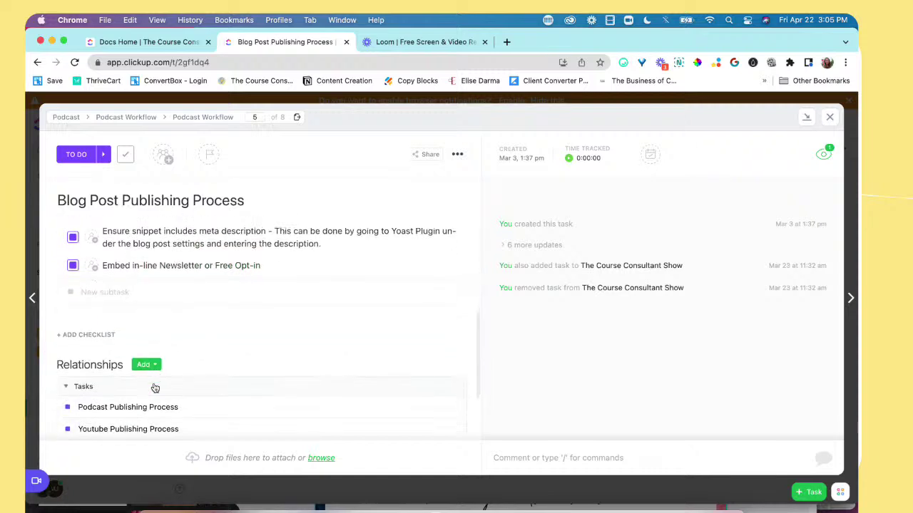
scroll(152, 409, down, 2)
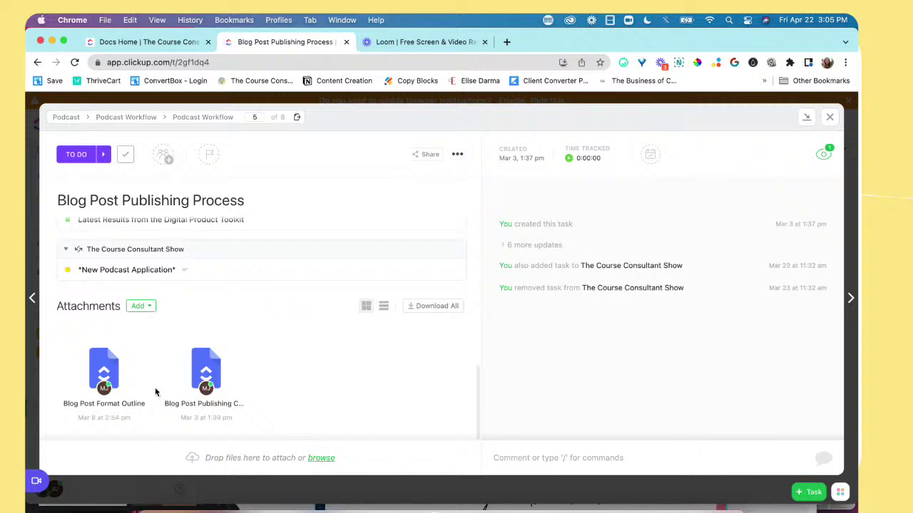
mouse_move(204, 377)
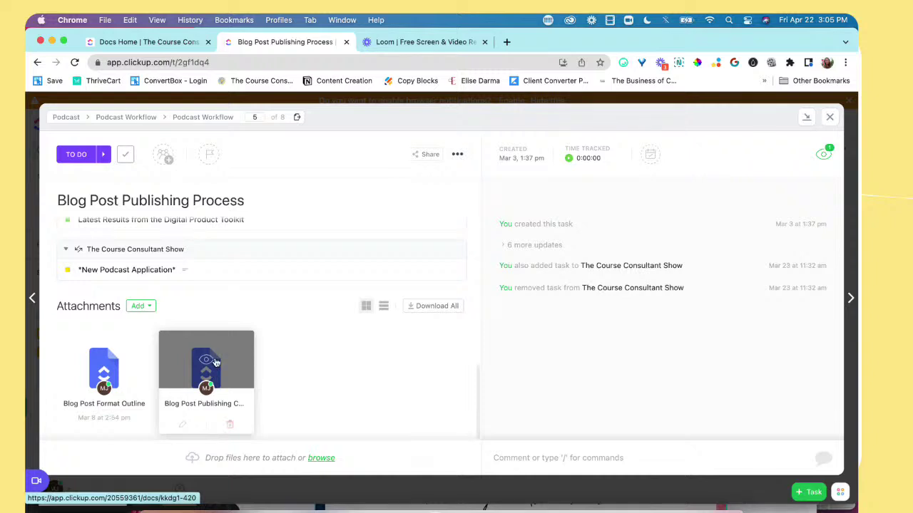
click(216, 363)
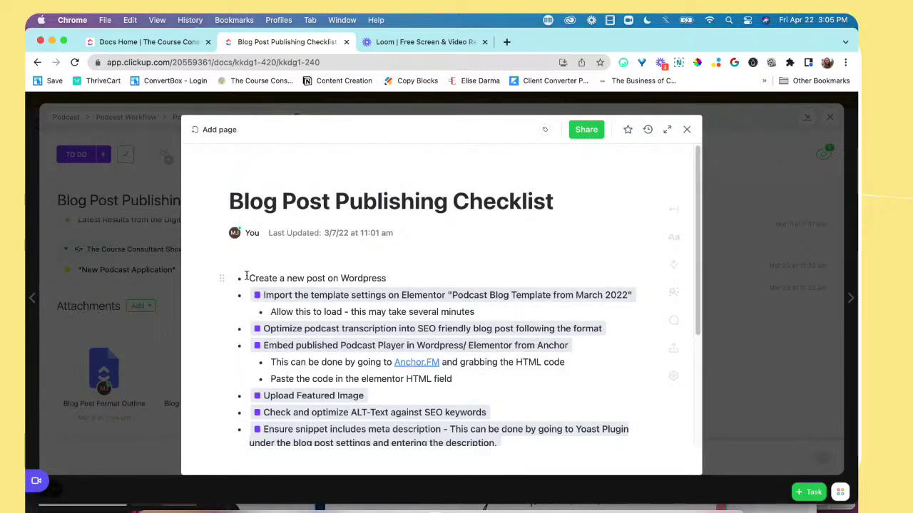
drag(248, 279, 402, 282)
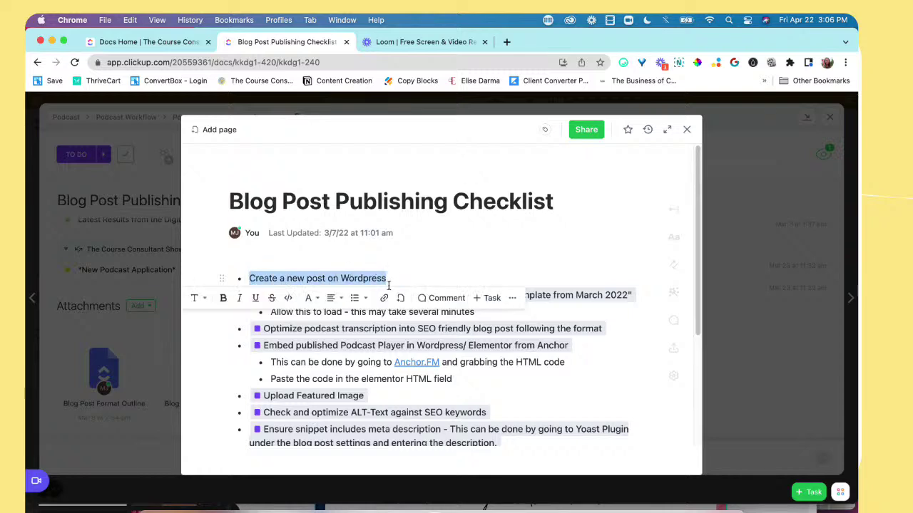
click(309, 311)
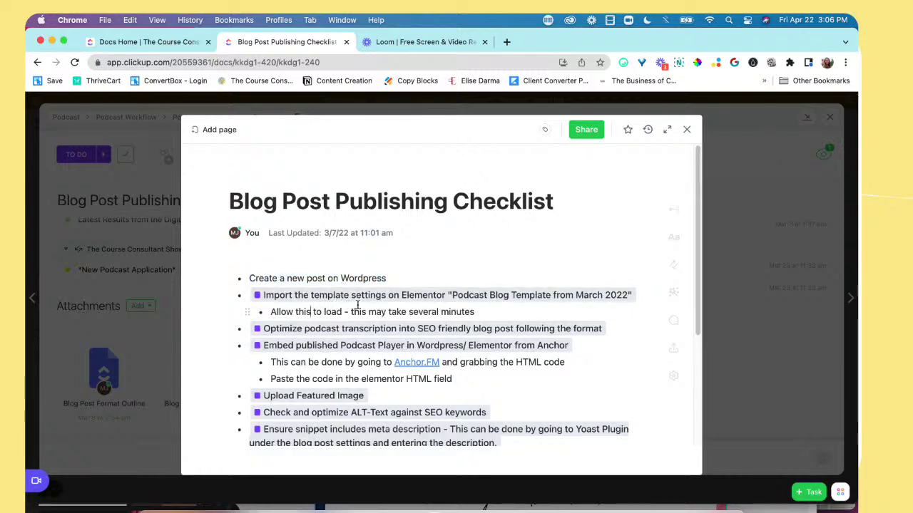
mouse_move(323, 332)
scroll(327, 436, down, 1)
scroll(326, 437, down, 1)
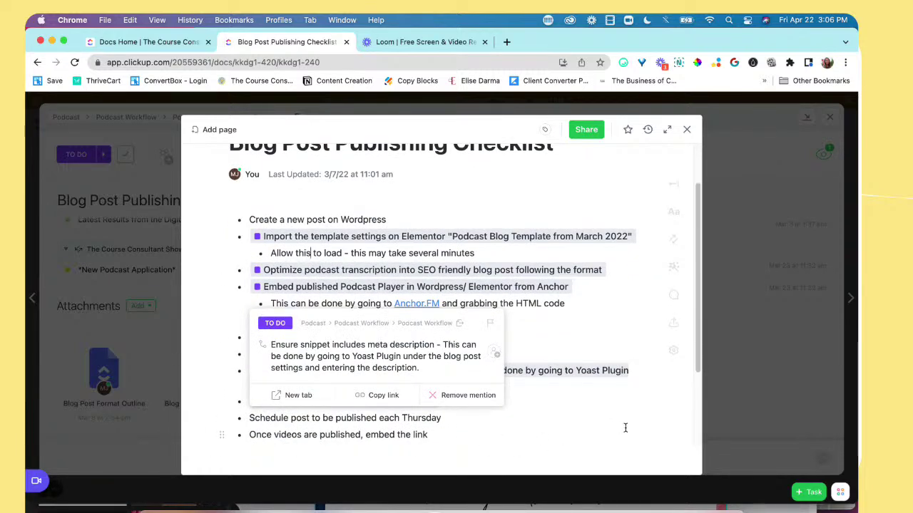
scroll(599, 427, down, 1)
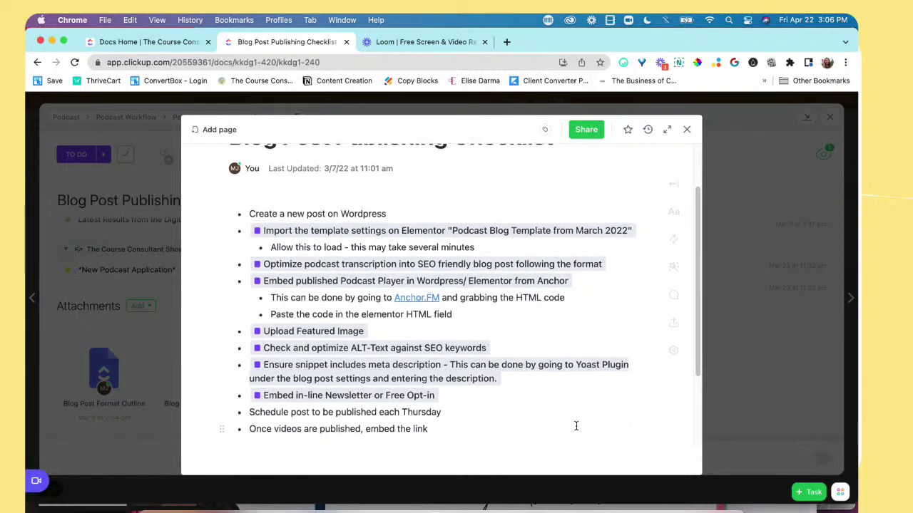
scroll(574, 426, up, 1)
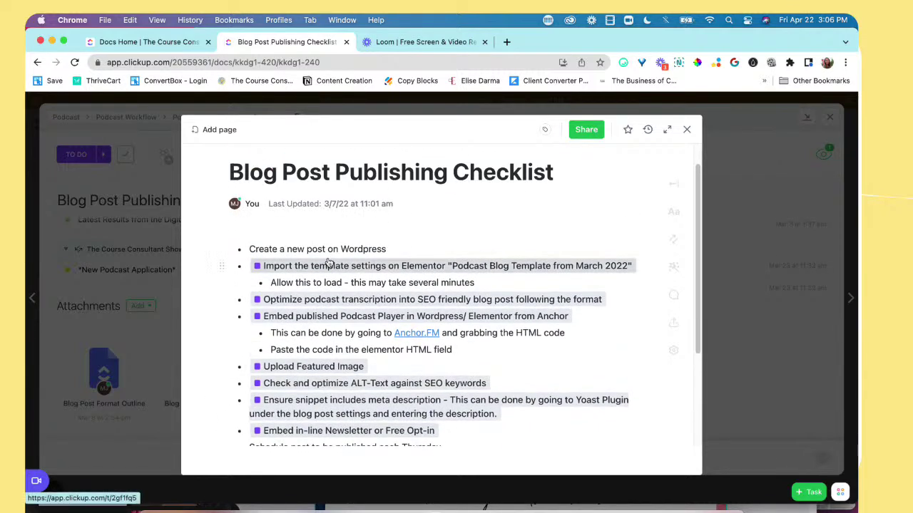
mouse_move(291, 270)
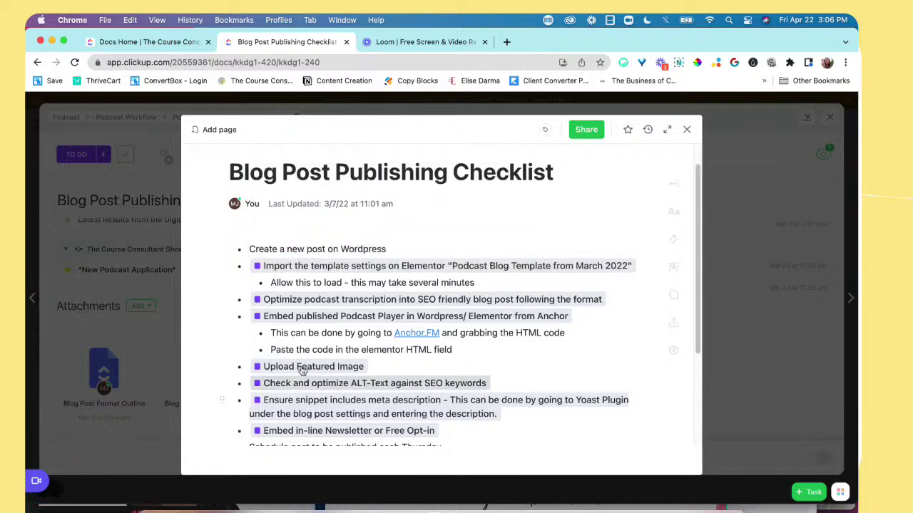
scroll(317, 362, up, 1)
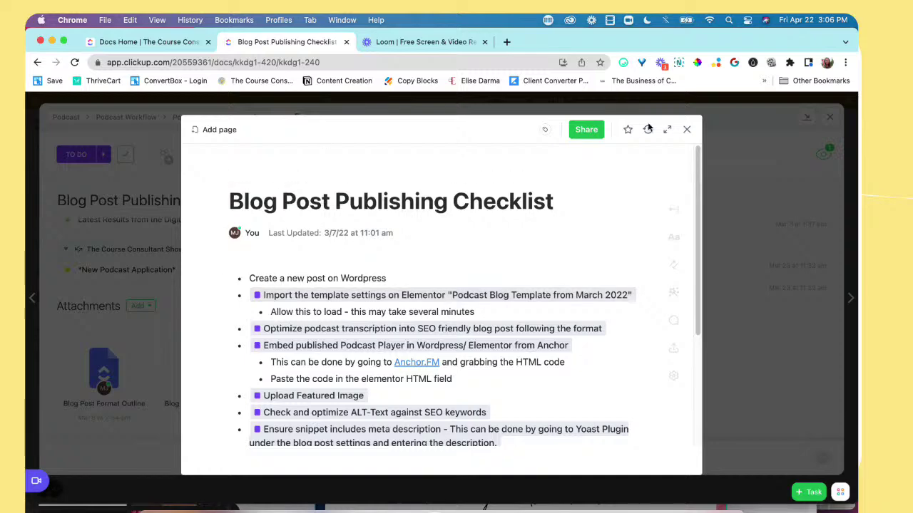
Step: Close the doc and reopen Blog Post Publishing Checklist from the task's Attachments
click(687, 129)
scroll(233, 273, up, 10)
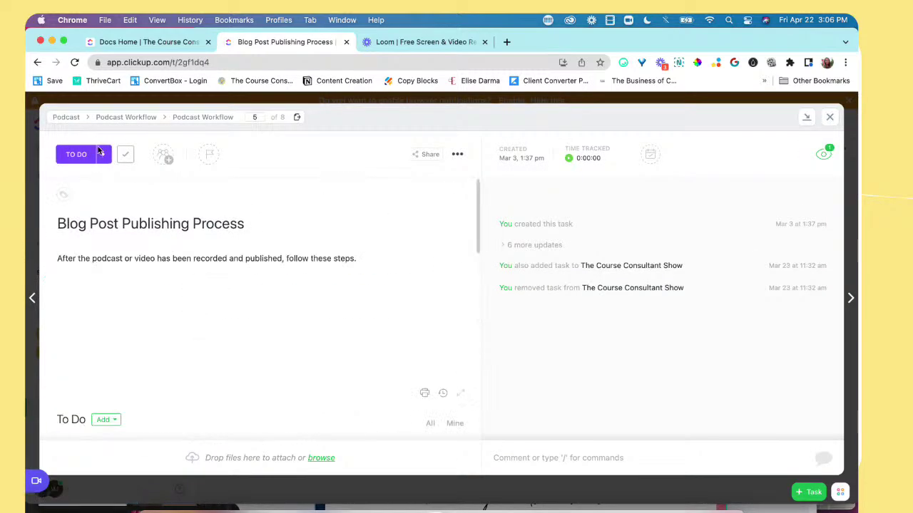
scroll(158, 349, down, 8)
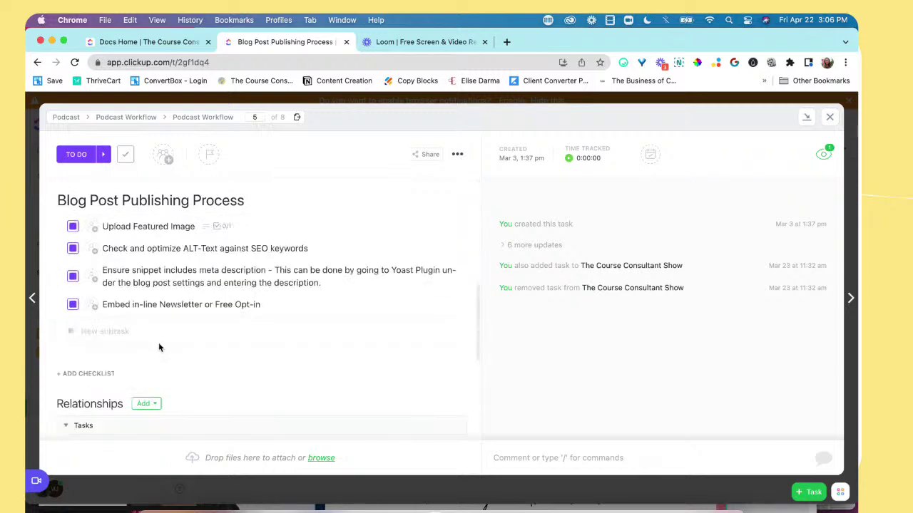
scroll(213, 389, down, 10)
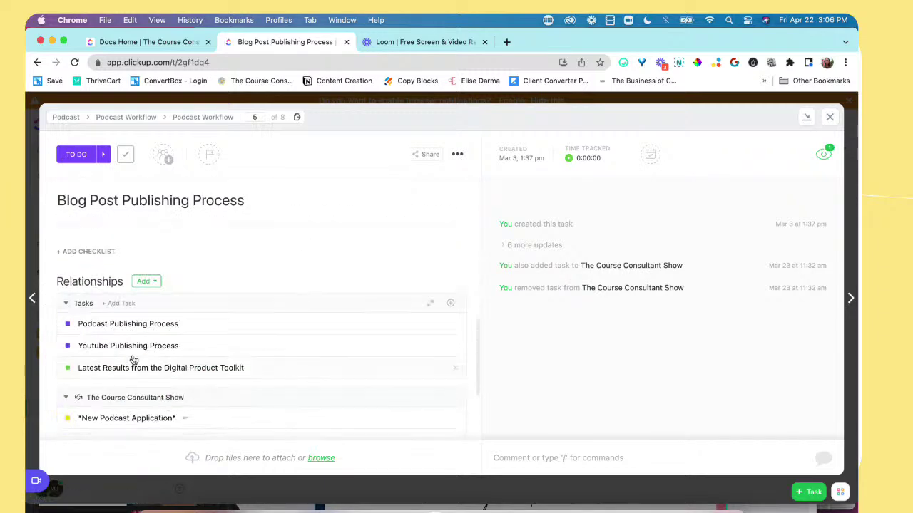
click(205, 367)
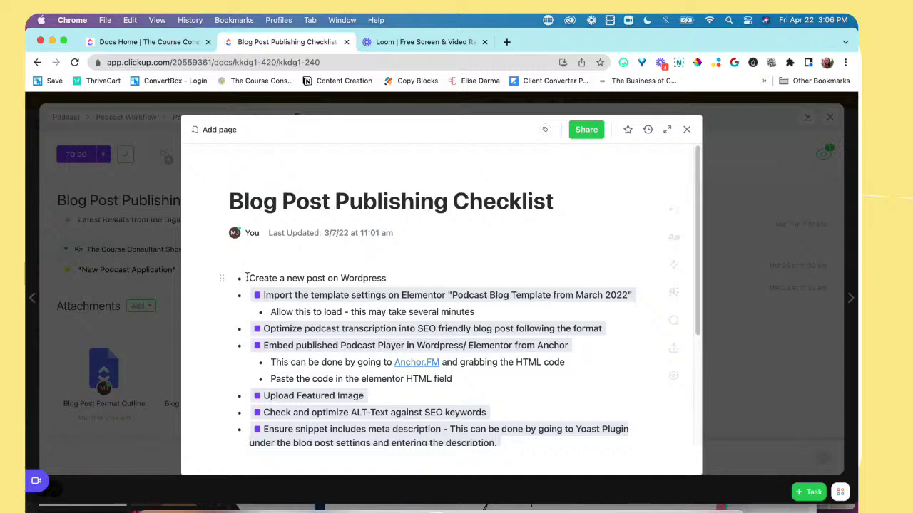
Step: Place the cursor on the empty line above the checklist
scroll(267, 362, down, 1)
scroll(266, 362, down, 5)
scroll(267, 365, up, 4)
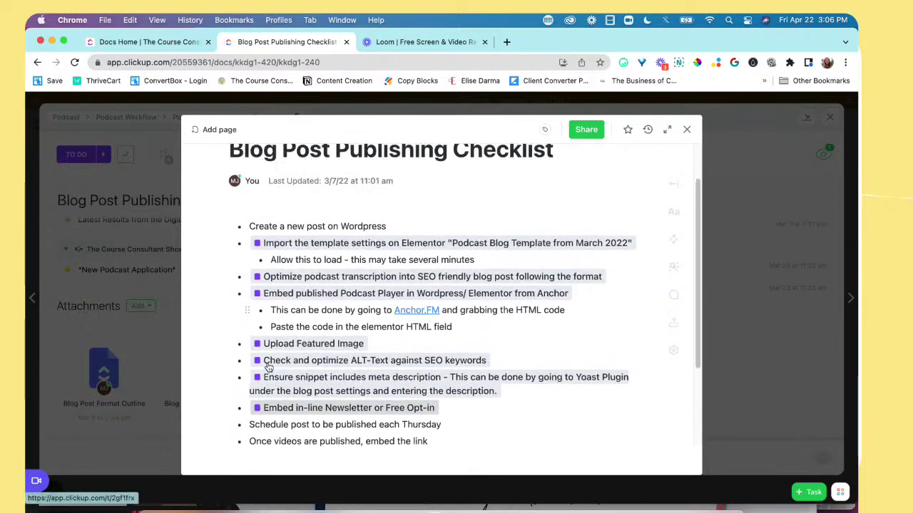
scroll(290, 246, up, 1)
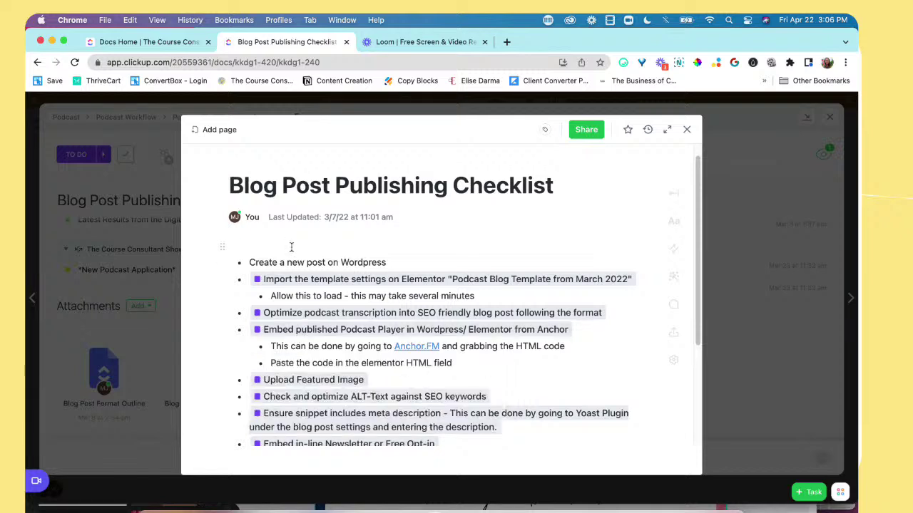
click(291, 247)
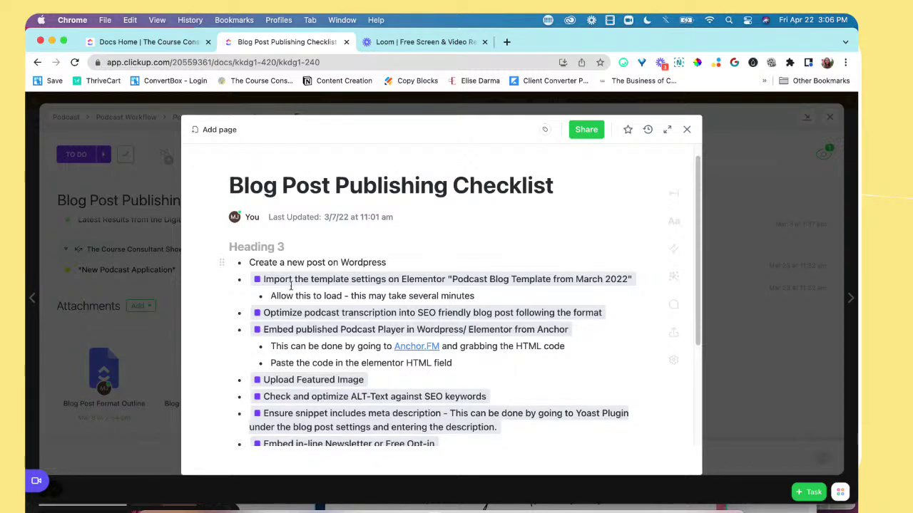
scroll(284, 374, down, 2)
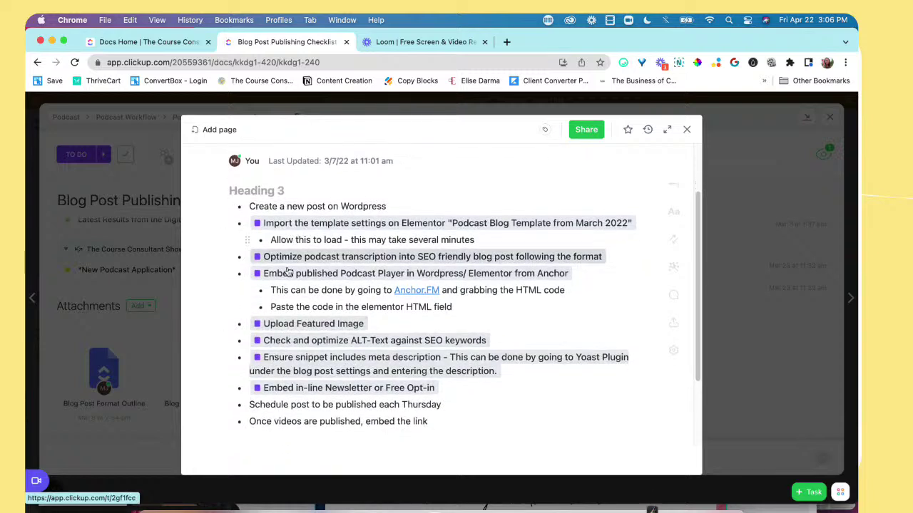
scroll(281, 335, down, 3)
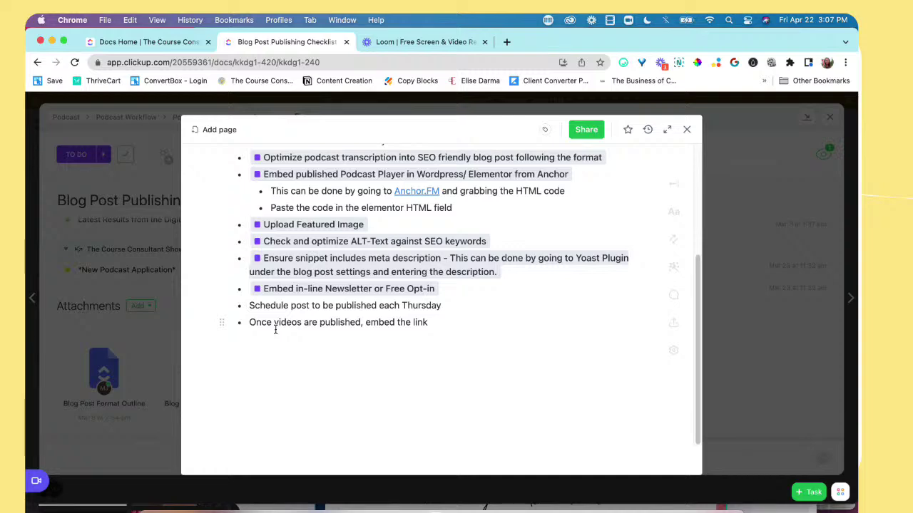
scroll(272, 333, up, 1)
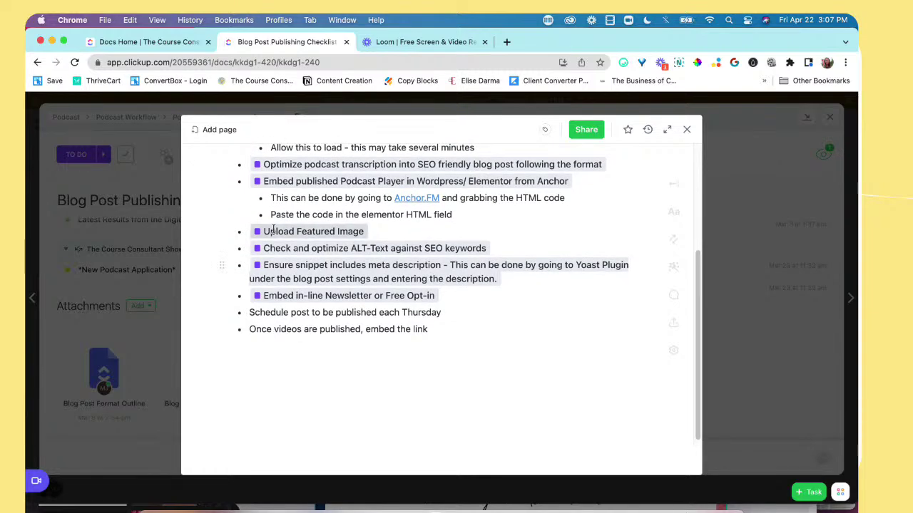
scroll(278, 209, up, 4)
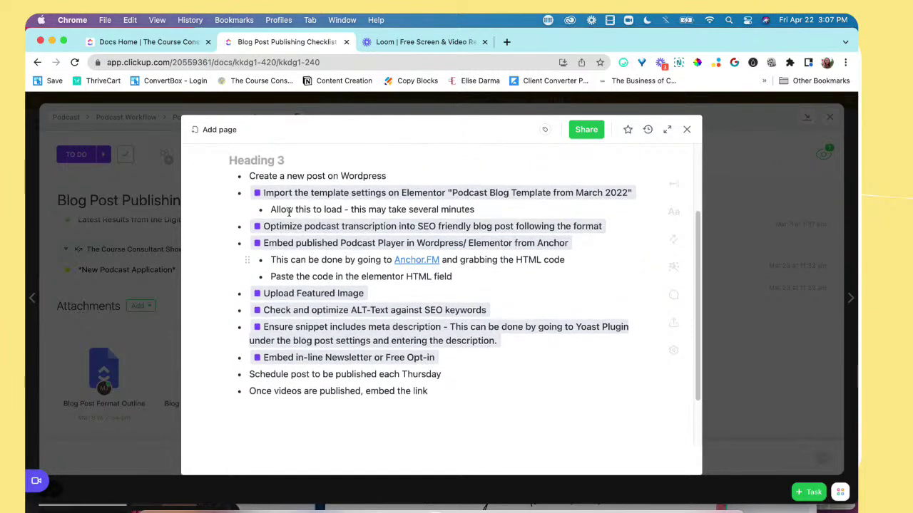
scroll(288, 221, up, 3)
scroll(340, 197, down, 3)
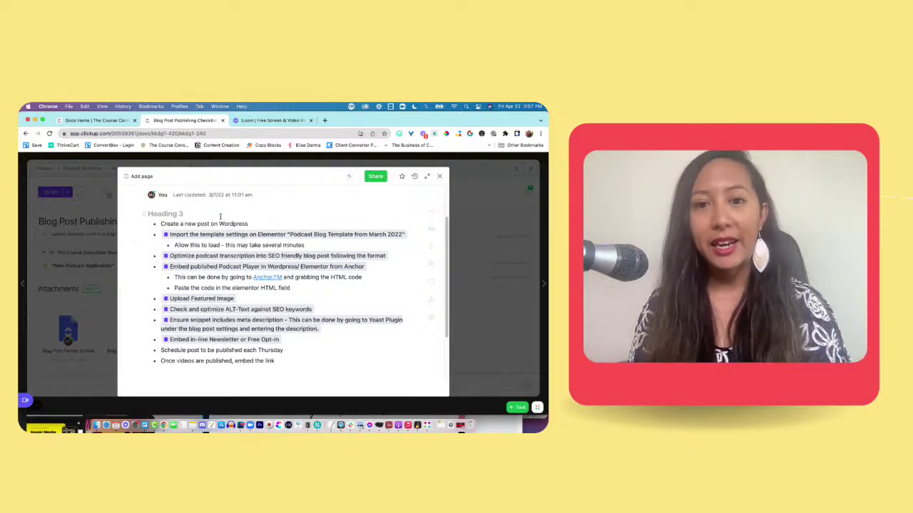
scroll(220, 216, up, 3)
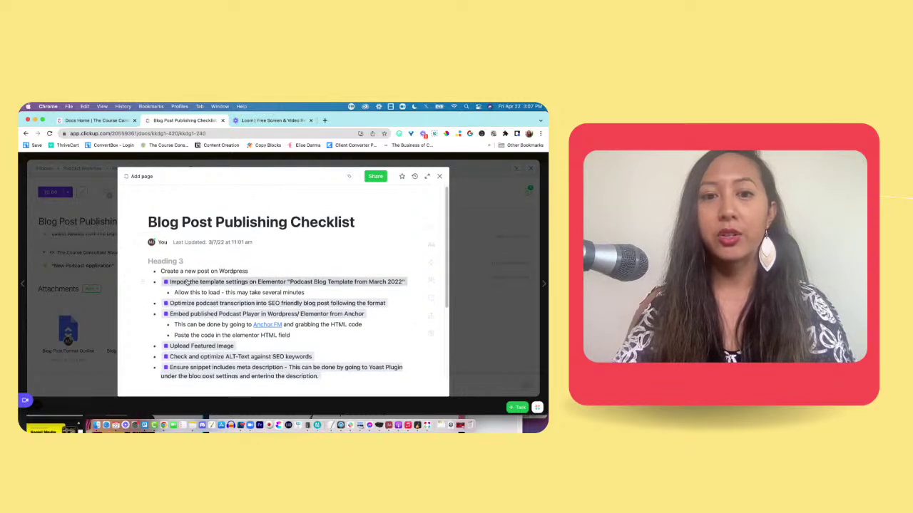
Step: Copy the Loom link for 'Lesson 3: How to Publish and Create a Test Enrollment' and return to the doc
click(278, 121)
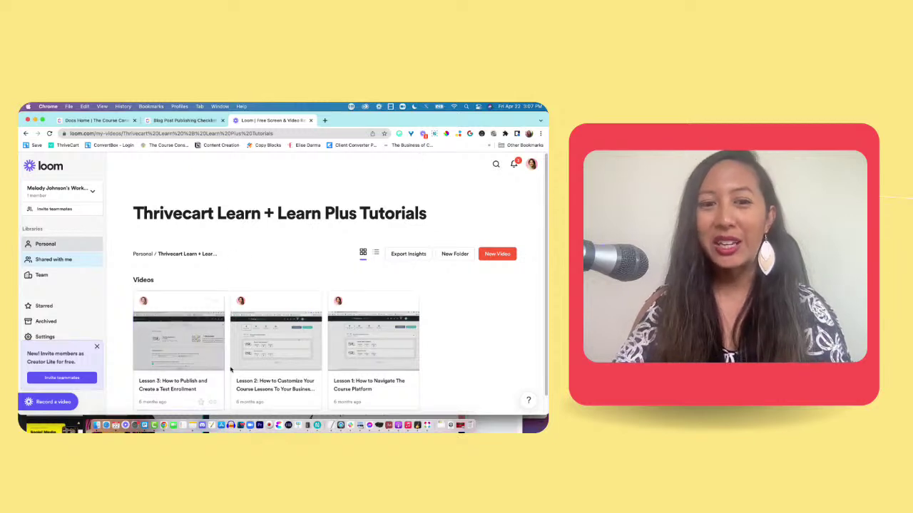
mouse_move(211, 402)
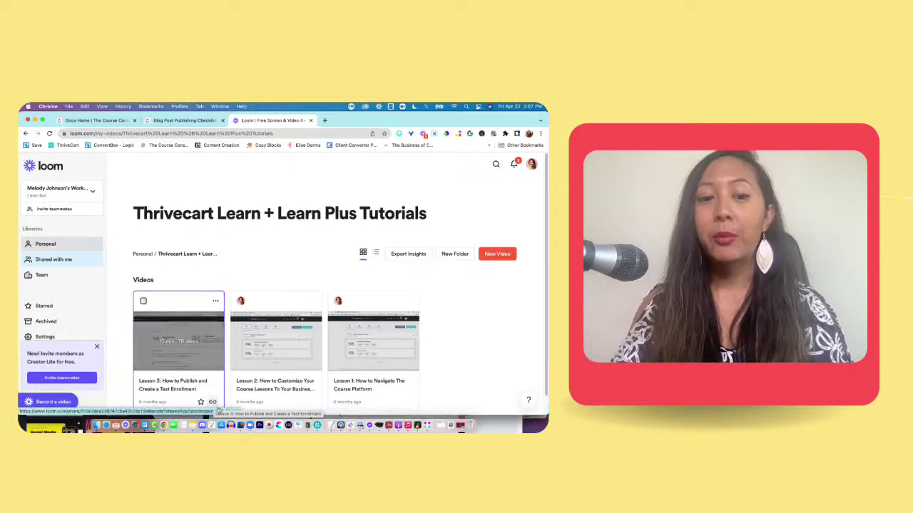
click(213, 403)
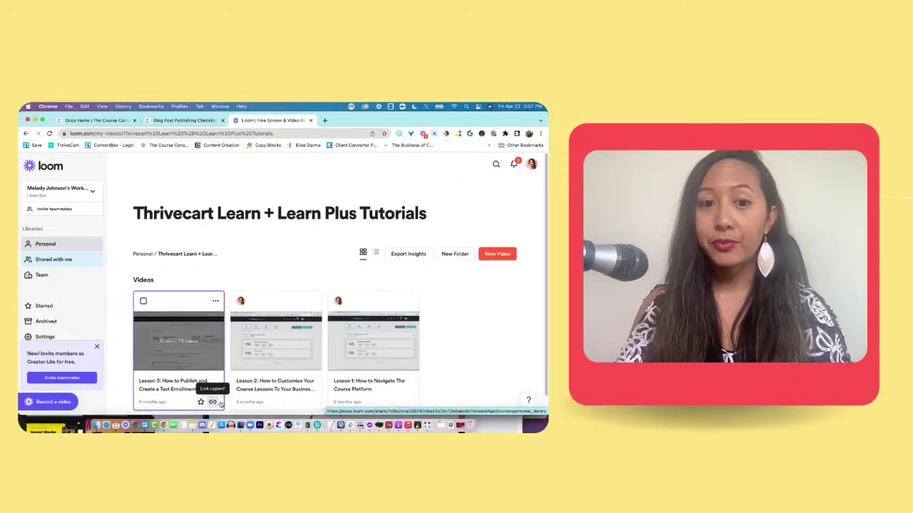
click(181, 123)
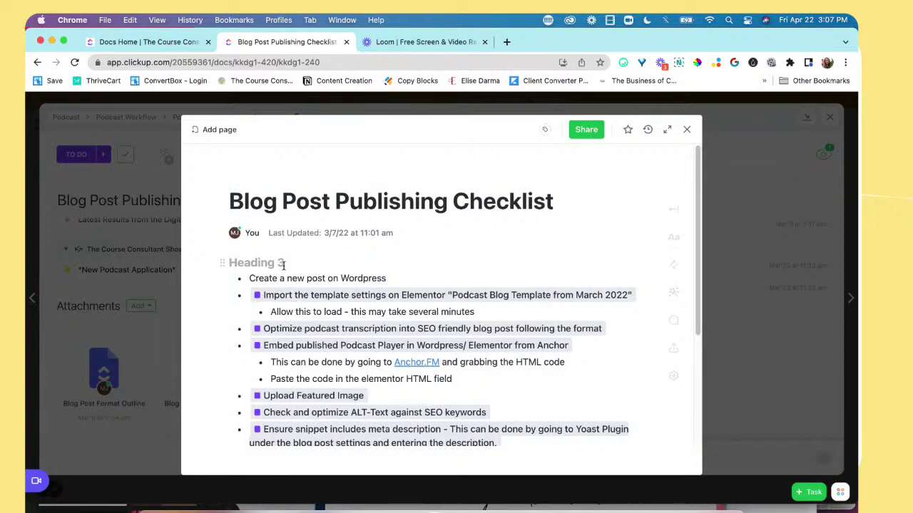
Step: Use the /Loom command to embed the copied Lesson 3 video link above the checklist
text(/)
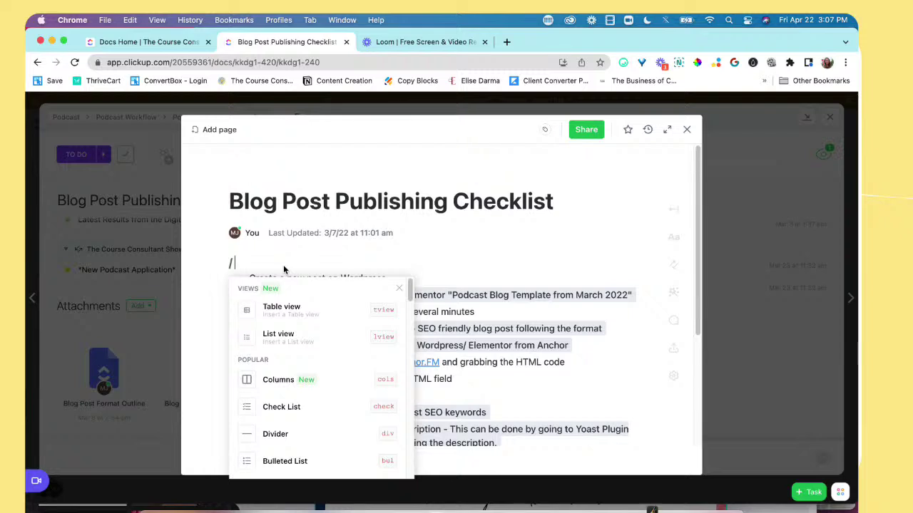
text(loo)
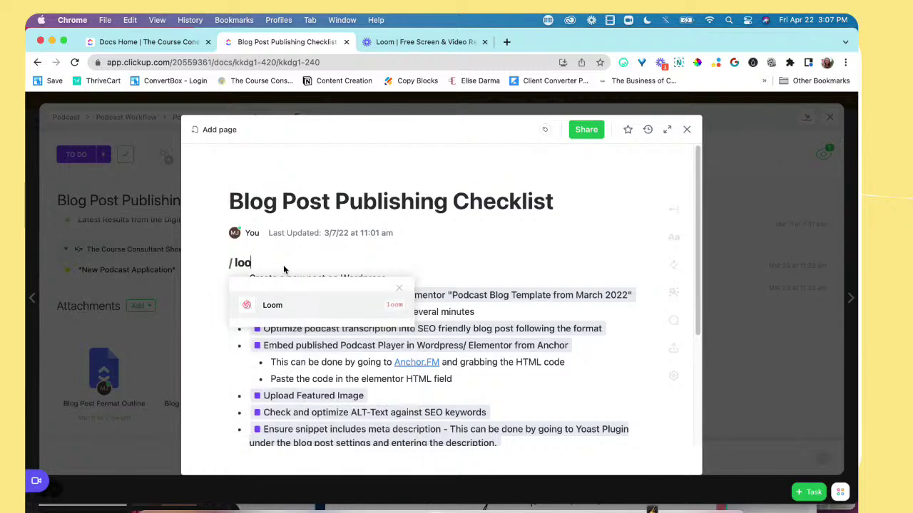
key(BackSpace)
key(BackSpace)
key(BackSpace)
key(BackSpace)
key(BackSpace)
key(super+z)
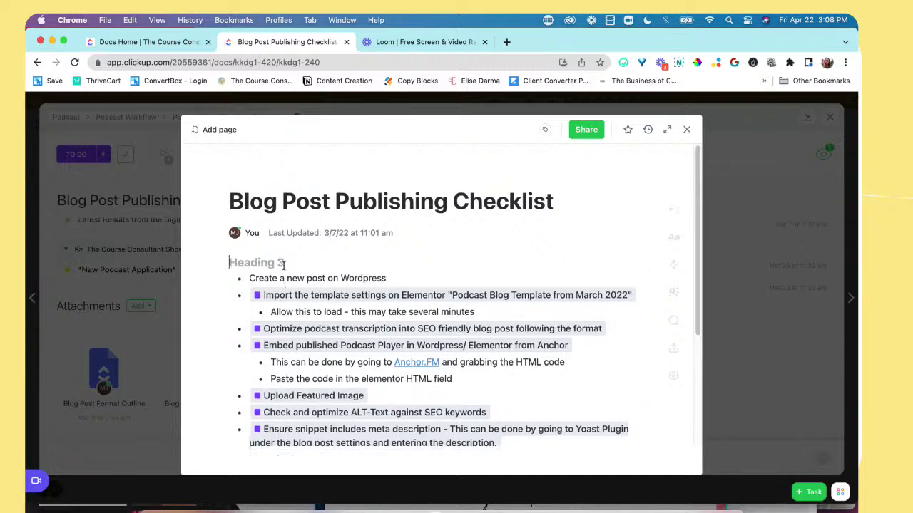
text(/ )
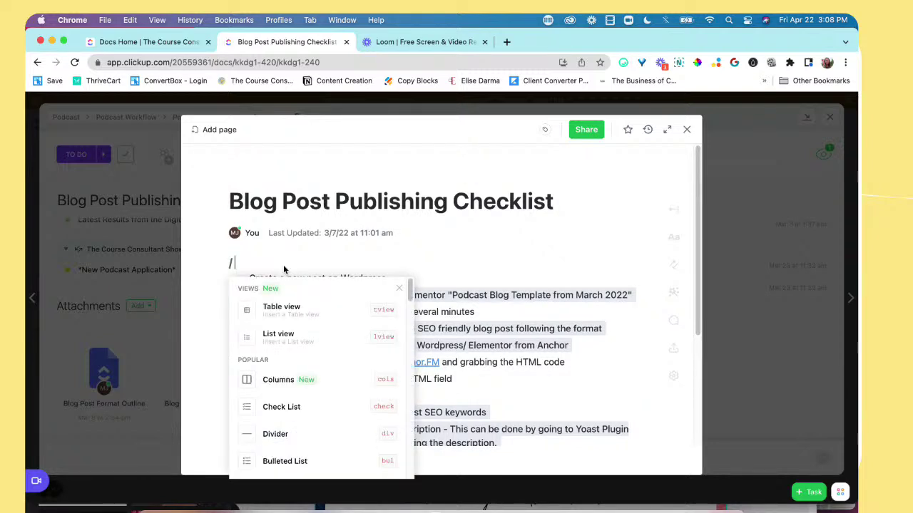
text(loo)
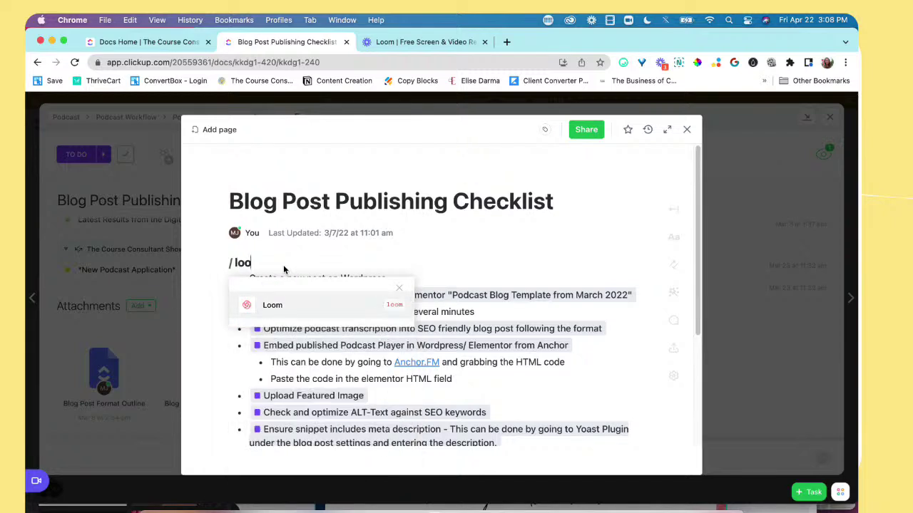
key(Return)
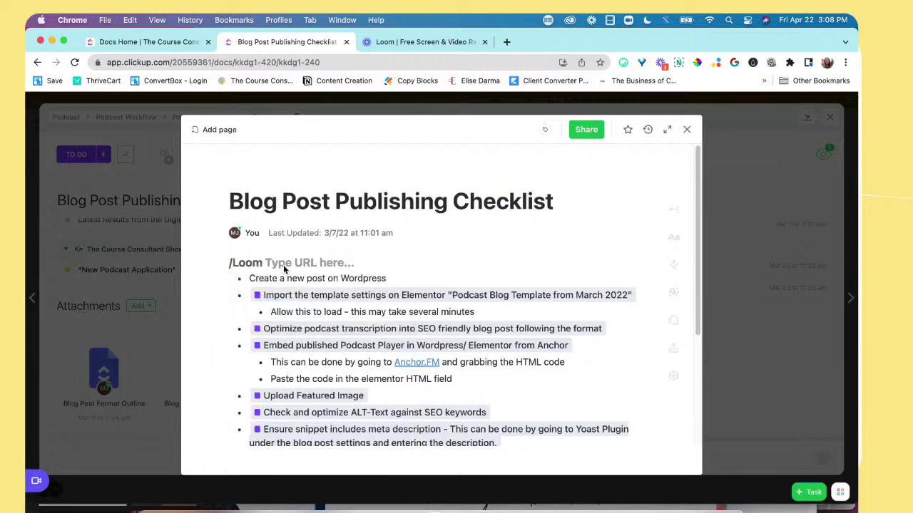
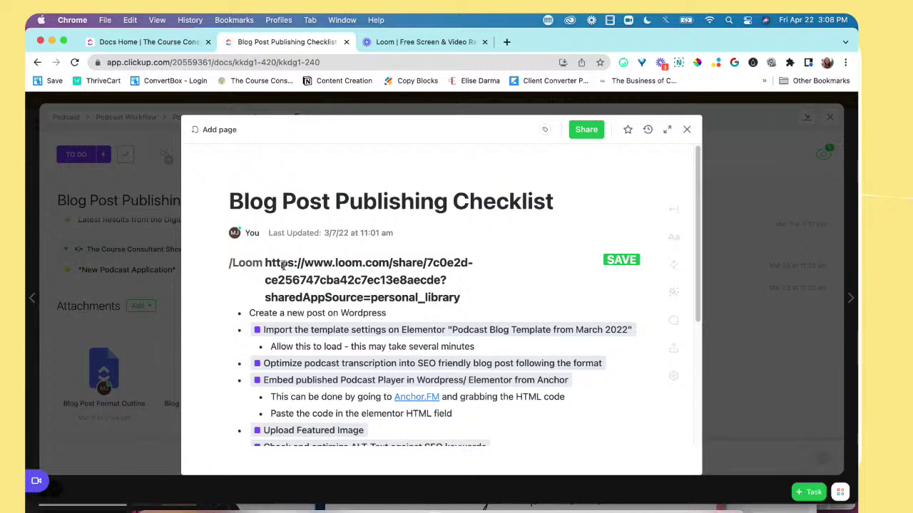
key(Return)
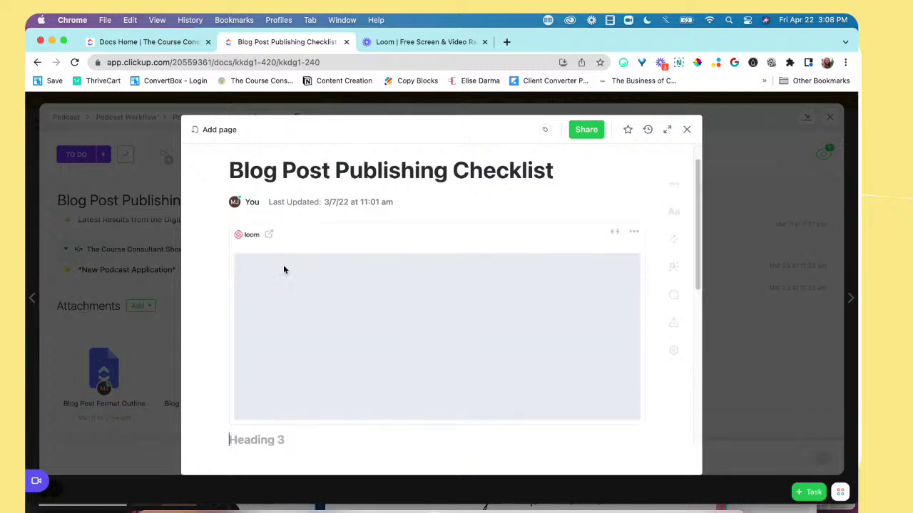
scroll(256, 395, down, 3)
scroll(251, 388, down, 1)
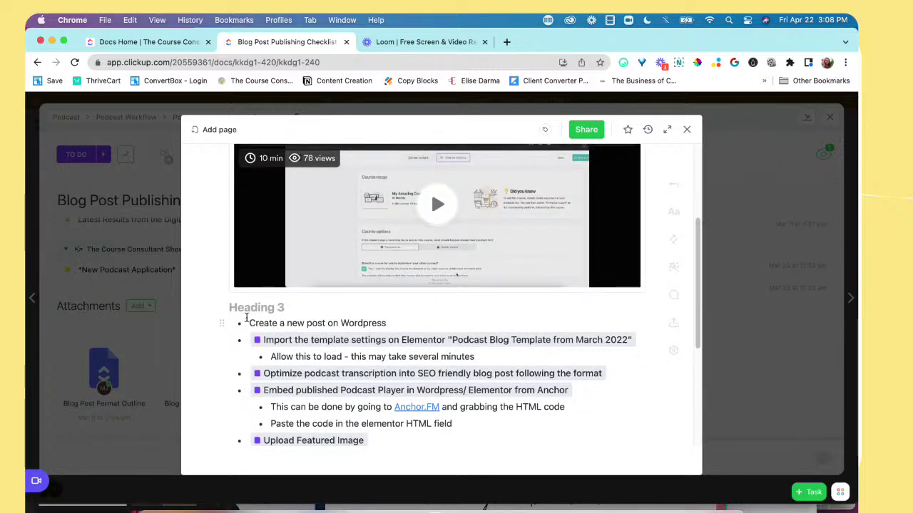
scroll(246, 311, up, 4)
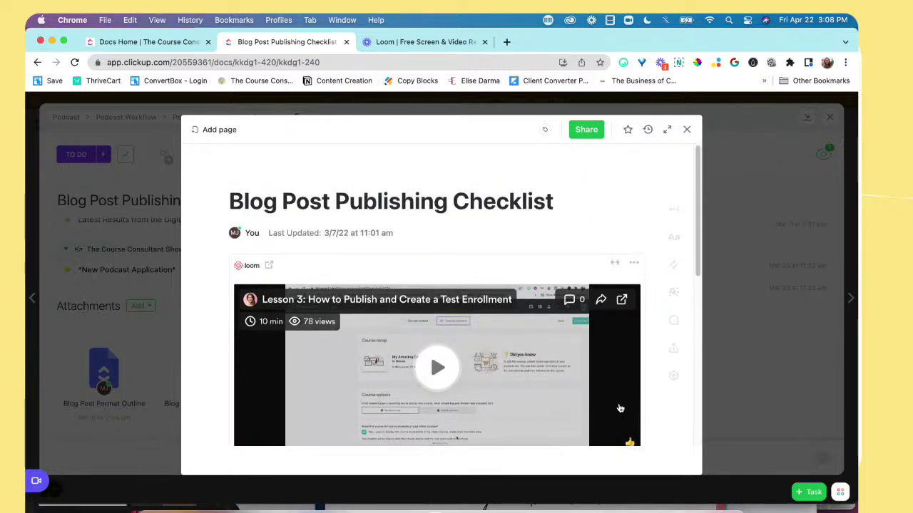
scroll(620, 409, down, 6)
scroll(620, 406, up, 2)
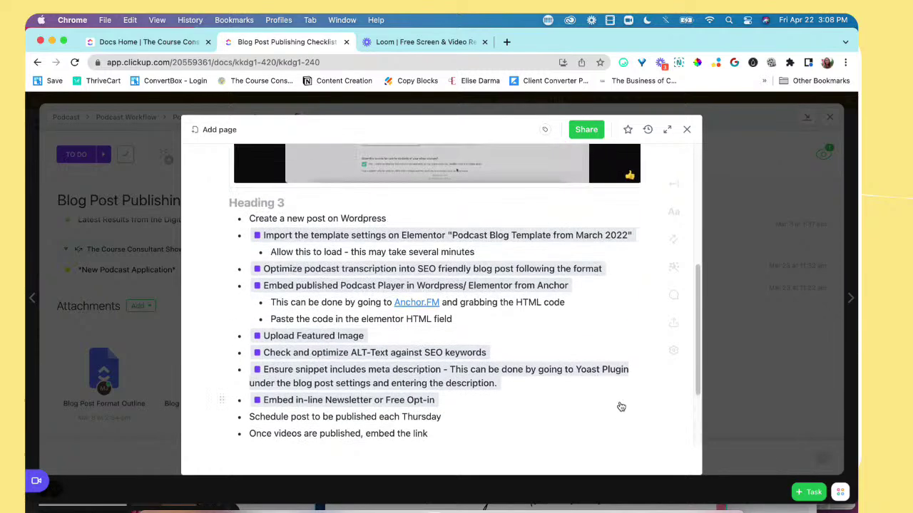
scroll(621, 410, up, 5)
scroll(670, 413, down, 1)
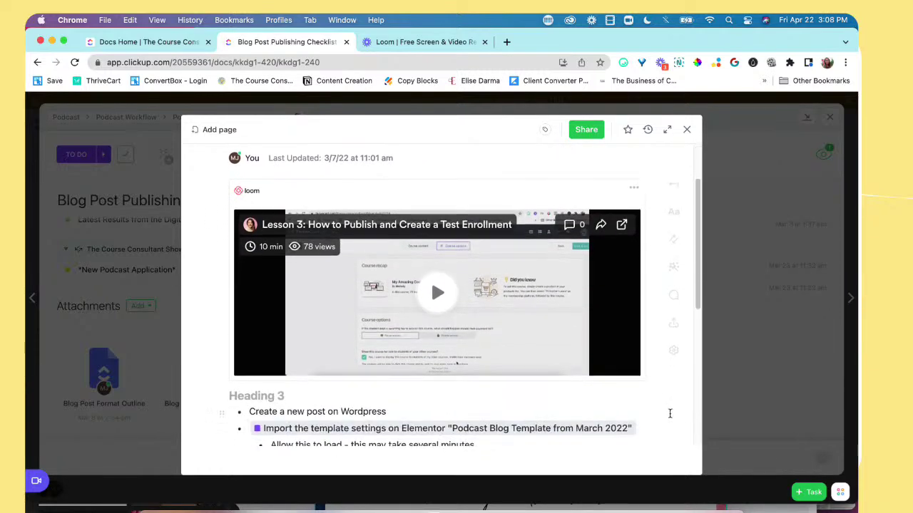
scroll(596, 405, down, 3)
scroll(403, 388, down, 6)
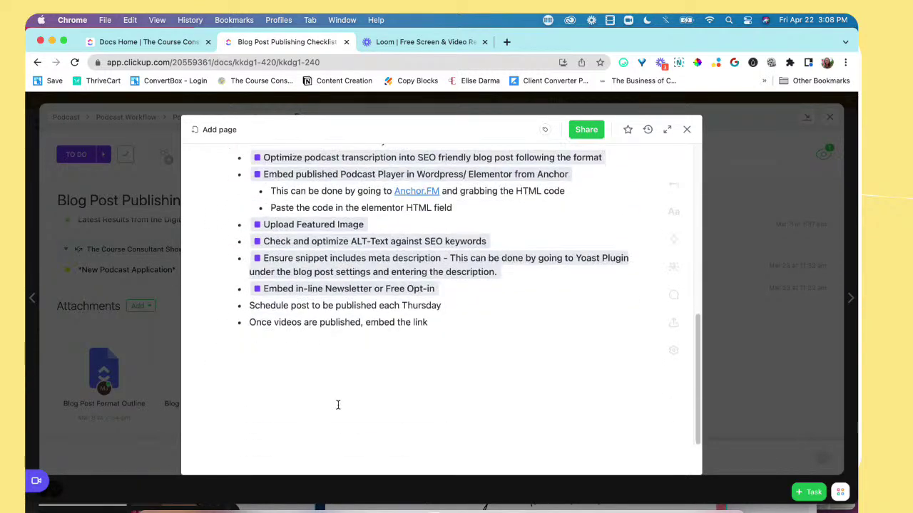
scroll(403, 388, up, 10)
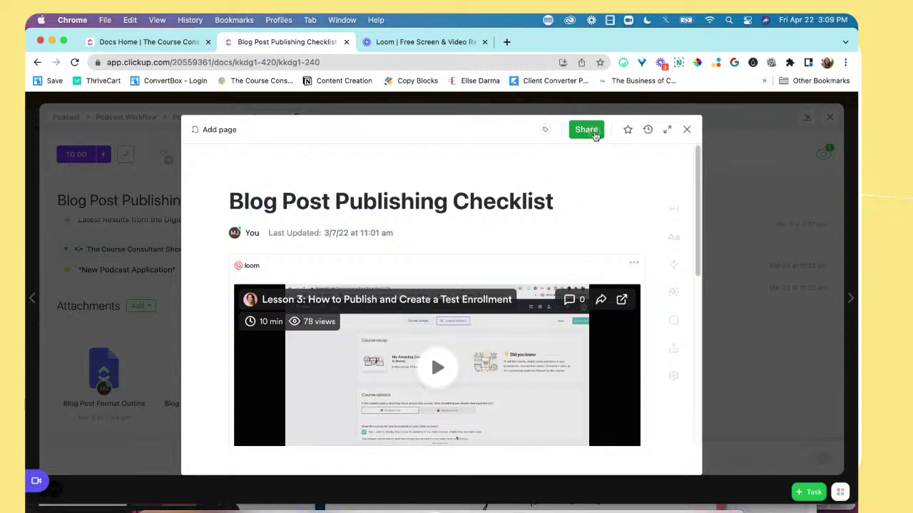
Step: In Share, copy the private link, enable Public link, and copy the never-expiring public link
click(596, 136)
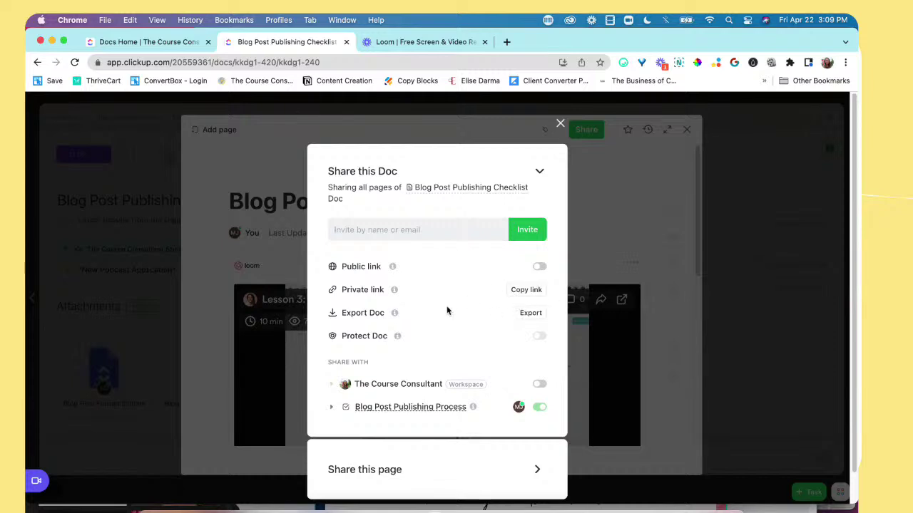
mouse_move(395, 292)
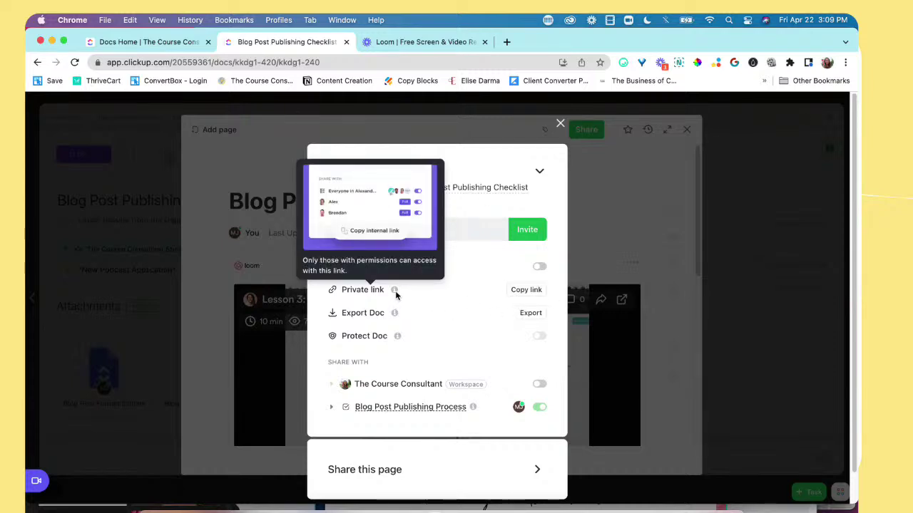
click(531, 290)
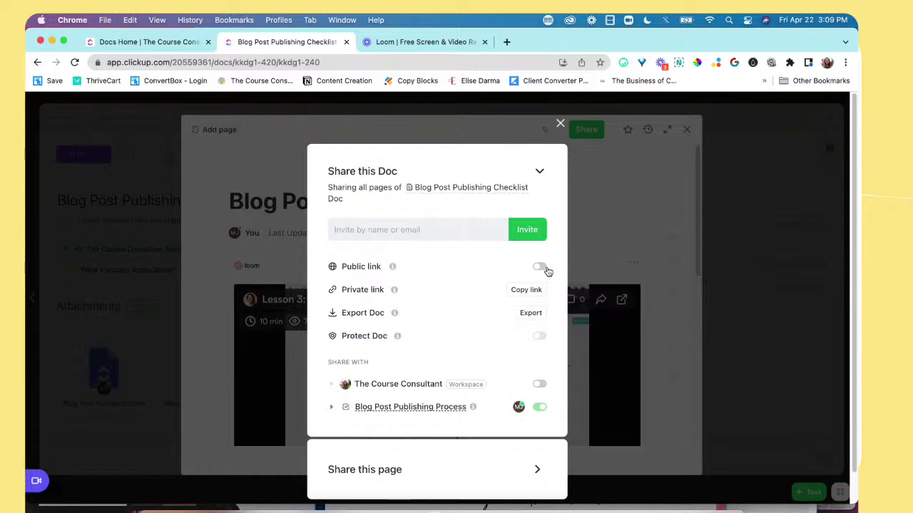
click(540, 270)
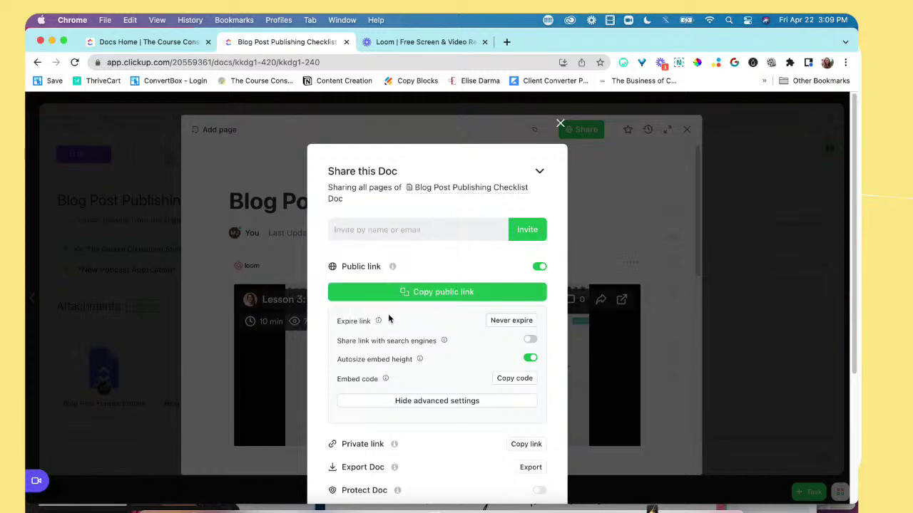
mouse_move(379, 325)
scroll(467, 348, down, 2)
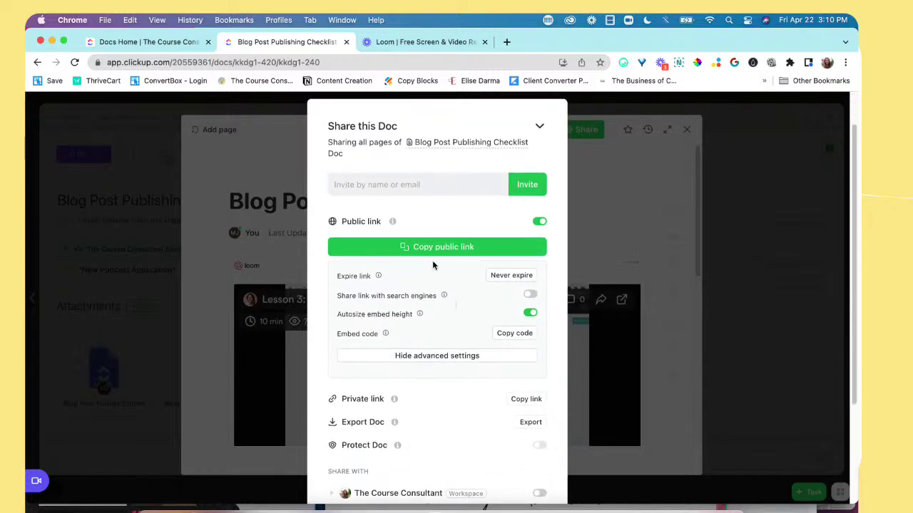
click(437, 255)
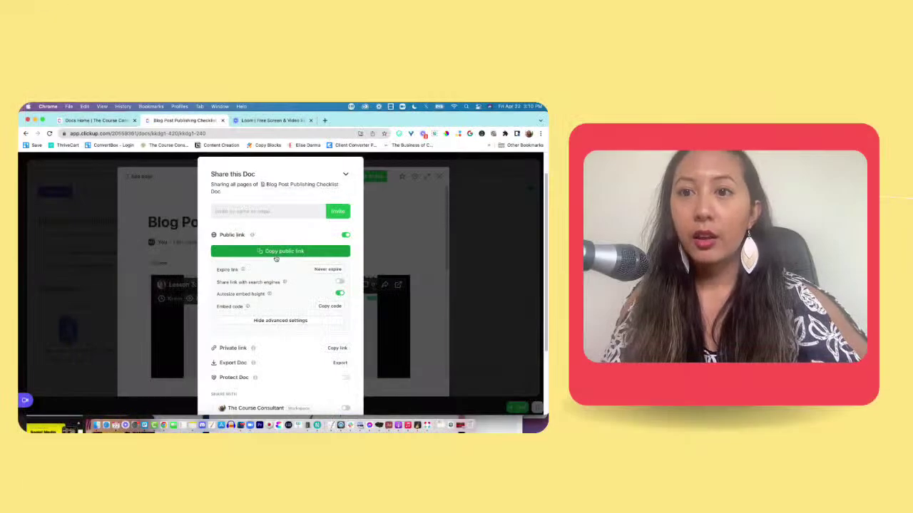
Step: Load the copied public link in the other tab and scroll through the read-only checklist page
click(266, 124)
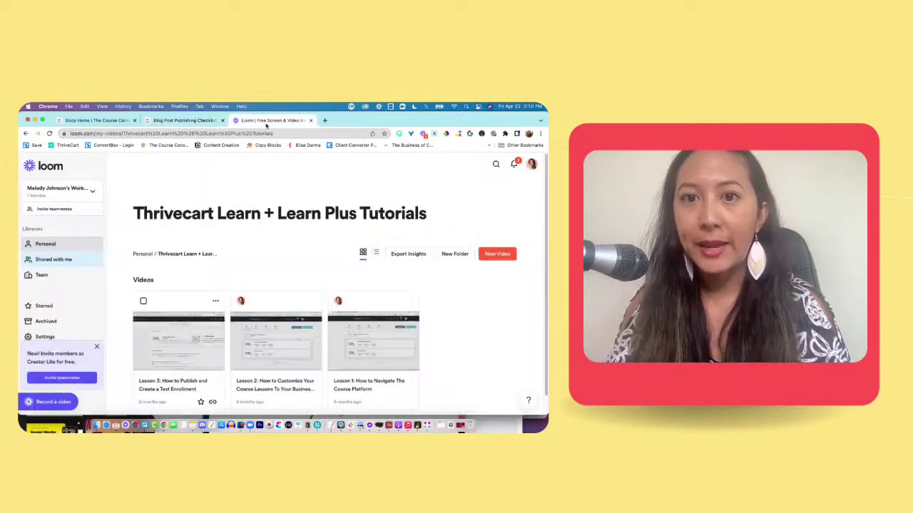
click(263, 133)
key(super+v)
key(Return)
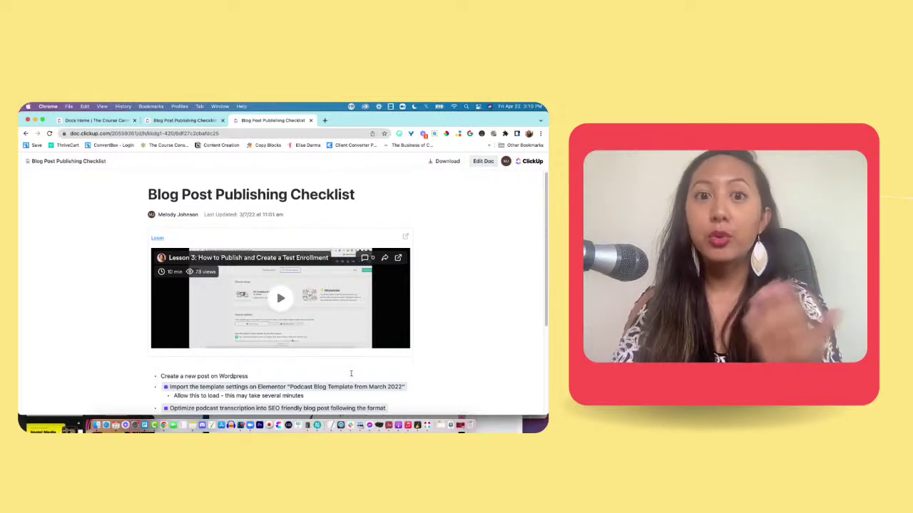
scroll(351, 373, down, 2)
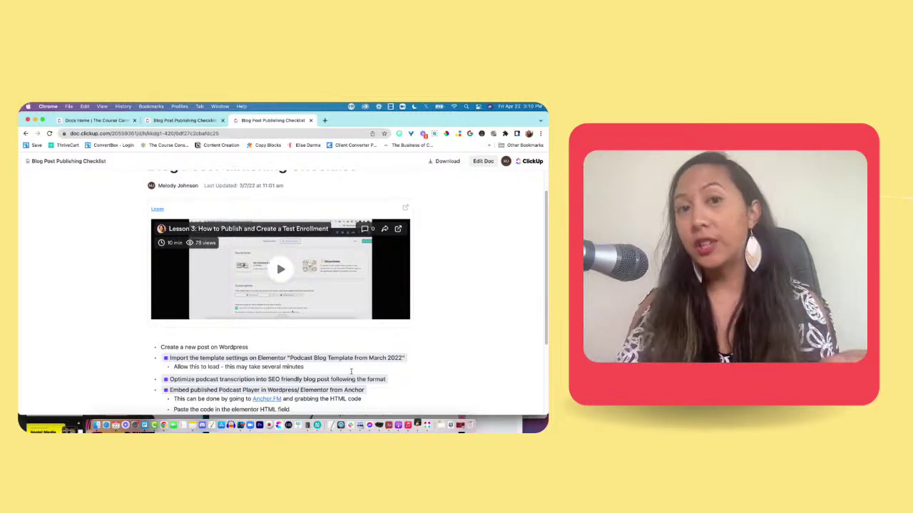
scroll(351, 372, down, 5)
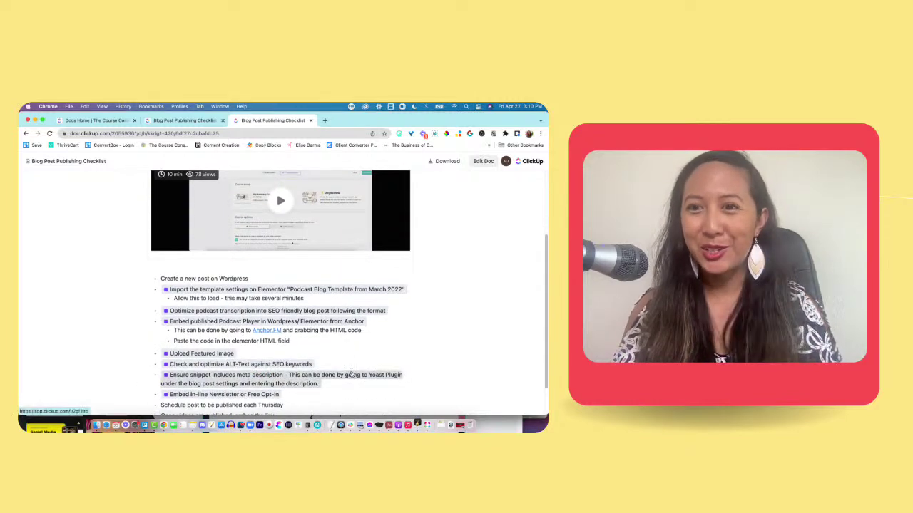
scroll(352, 374, down, 2)
scroll(351, 374, down, 1)
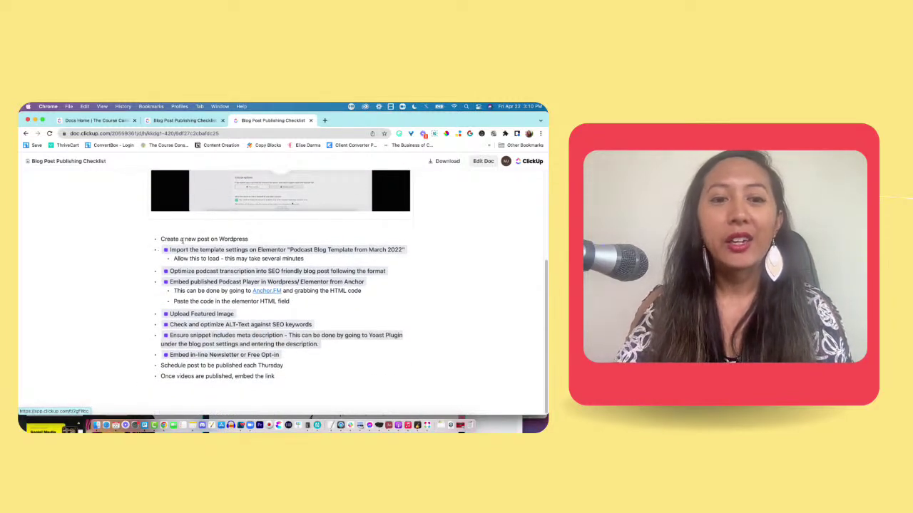
scroll(251, 375, up, 10)
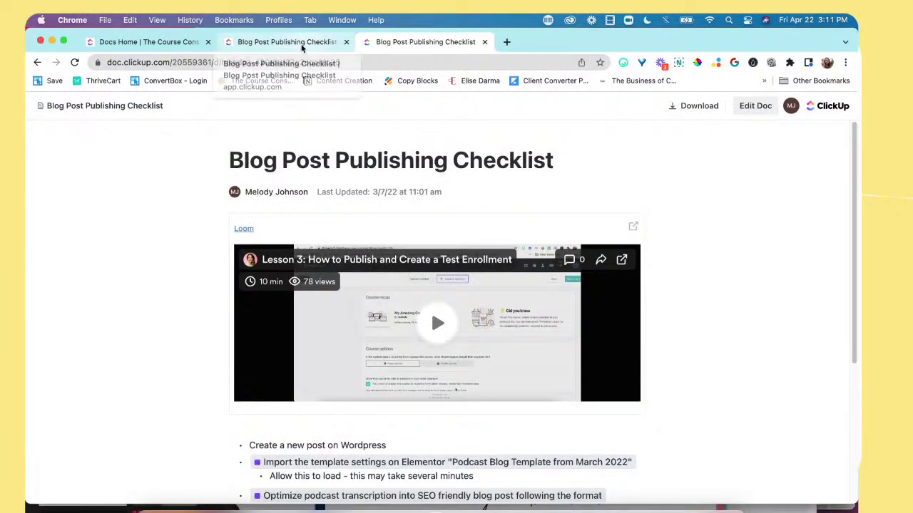
Step: In the editor tab, toggle Public link off, on, then off again, and close the Share dialog
click(304, 43)
scroll(357, 255, down, 3)
click(538, 116)
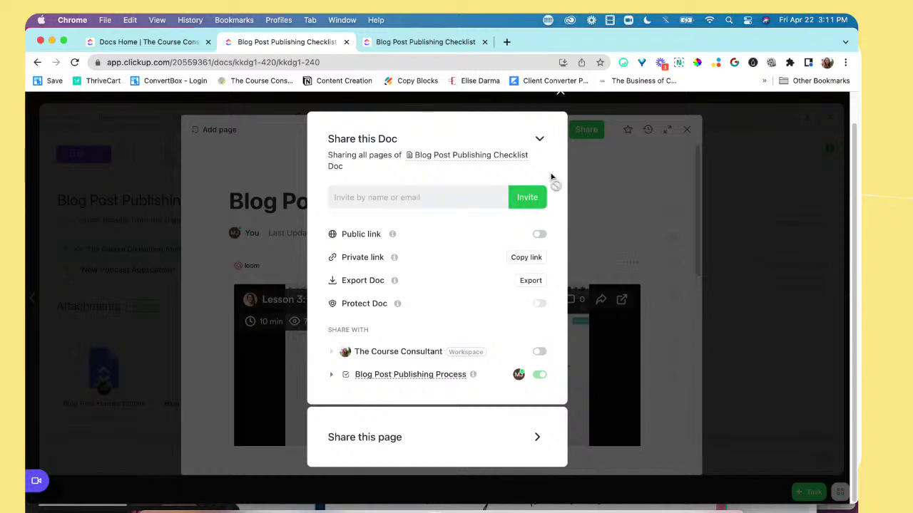
click(539, 234)
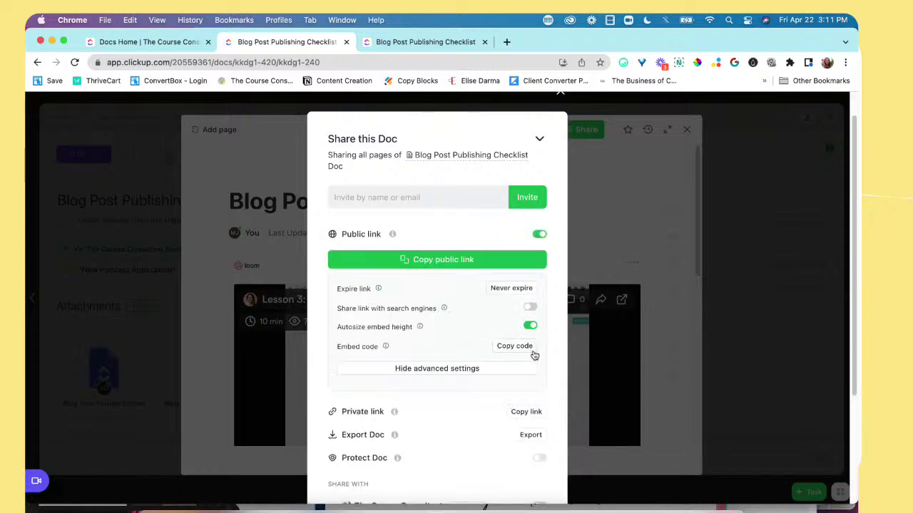
scroll(545, 428, down, 1)
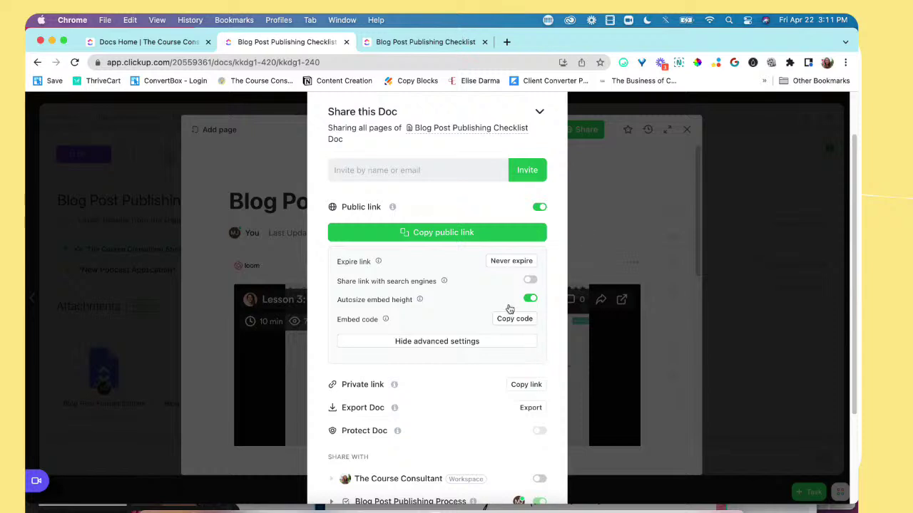
scroll(515, 454, down, 3)
mouse_move(397, 307)
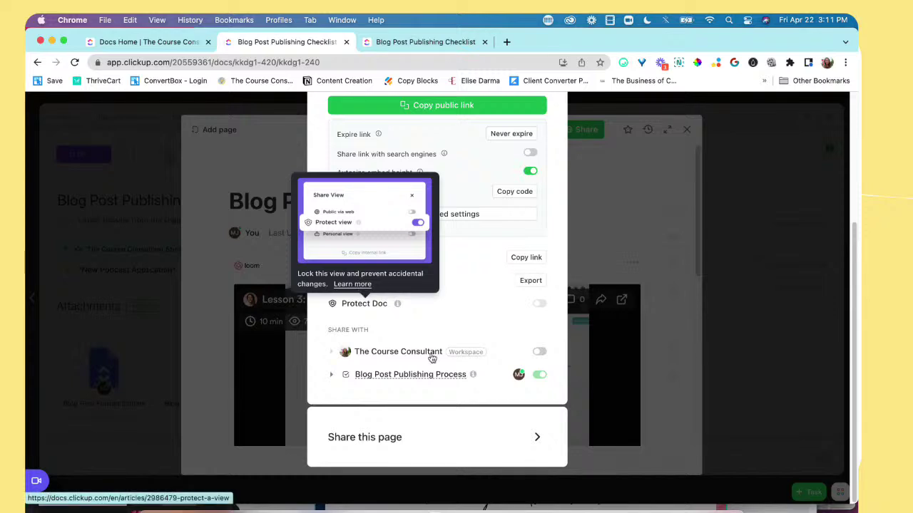
scroll(473, 416, up, 5)
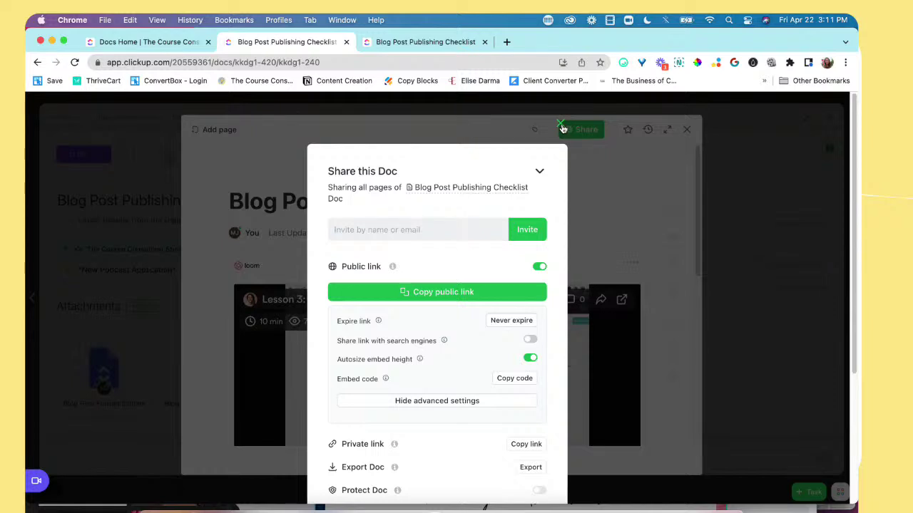
click(538, 268)
click(561, 124)
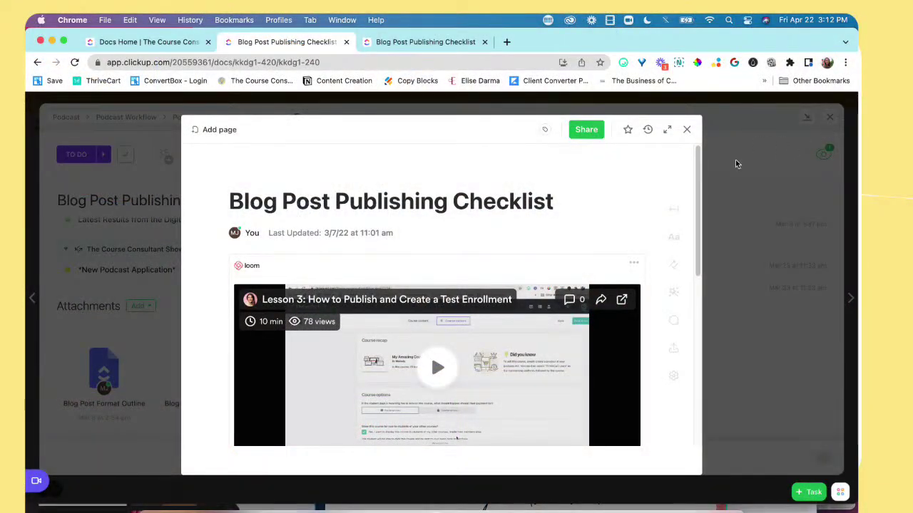
Step: Close the checklist doc and task, collapse Podcast, and create a new doc under Docs
click(687, 129)
click(829, 116)
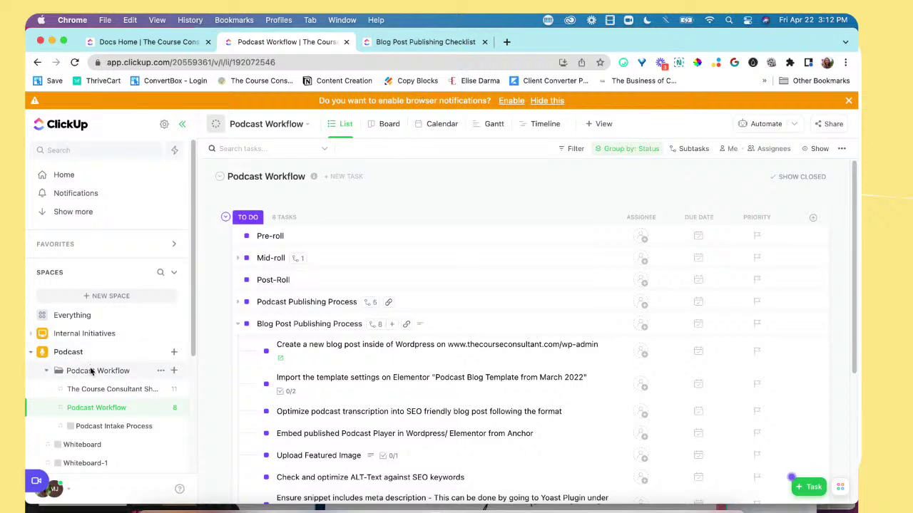
click(32, 353)
scroll(86, 399, down, 2)
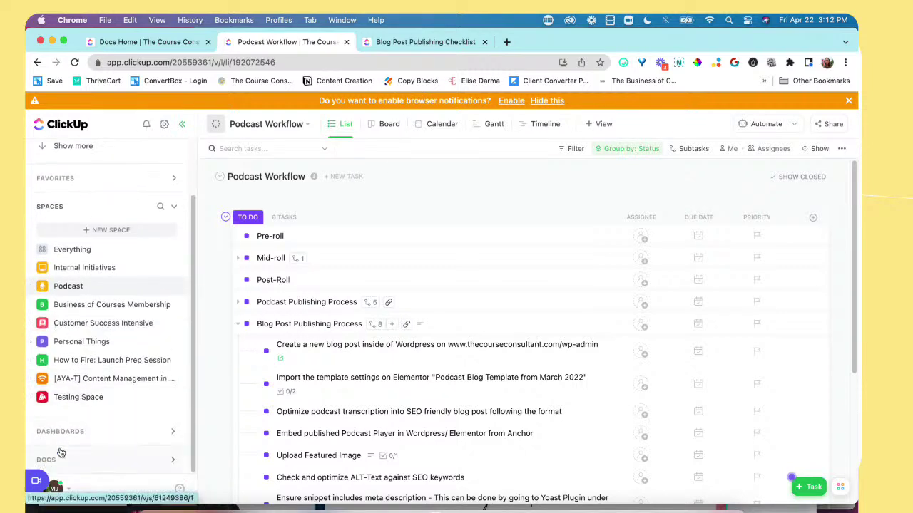
click(110, 462)
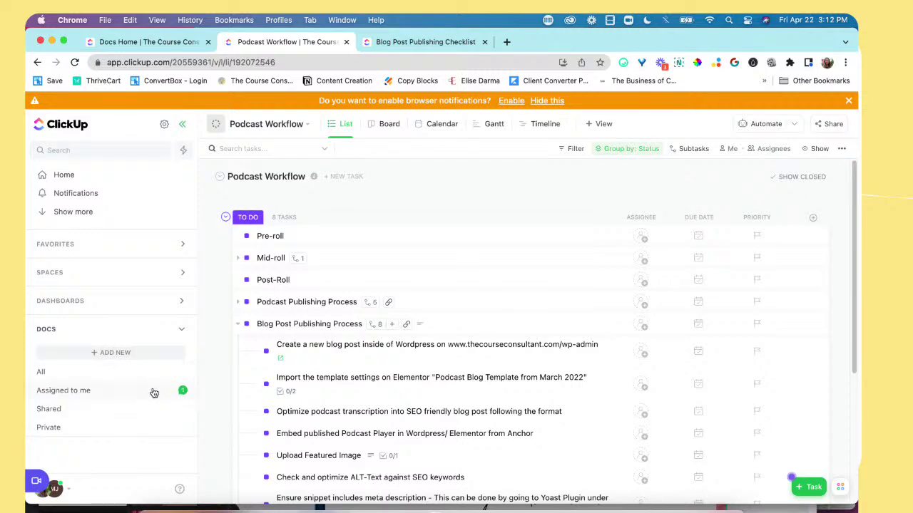
click(163, 355)
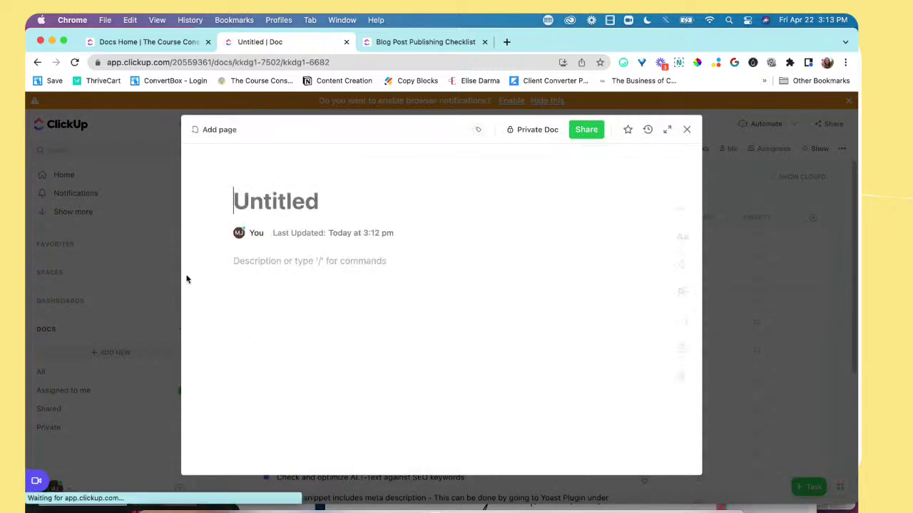
Step: Expand the doc to full page, title it 'Example Document', and add a gradient cover
click(667, 129)
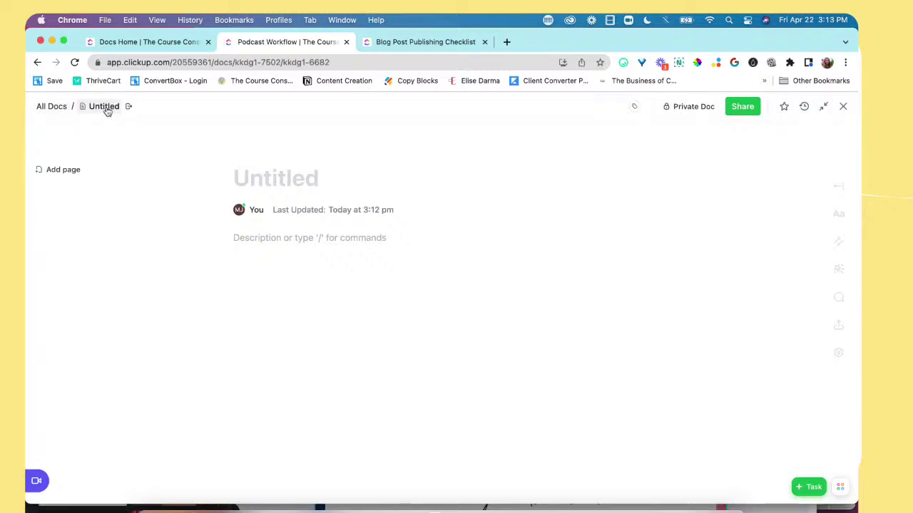
click(242, 181)
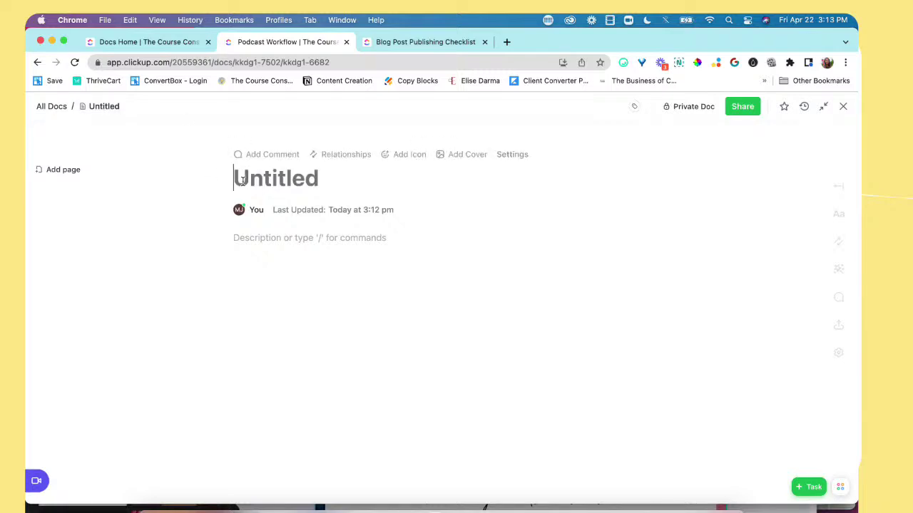
text(Exam)
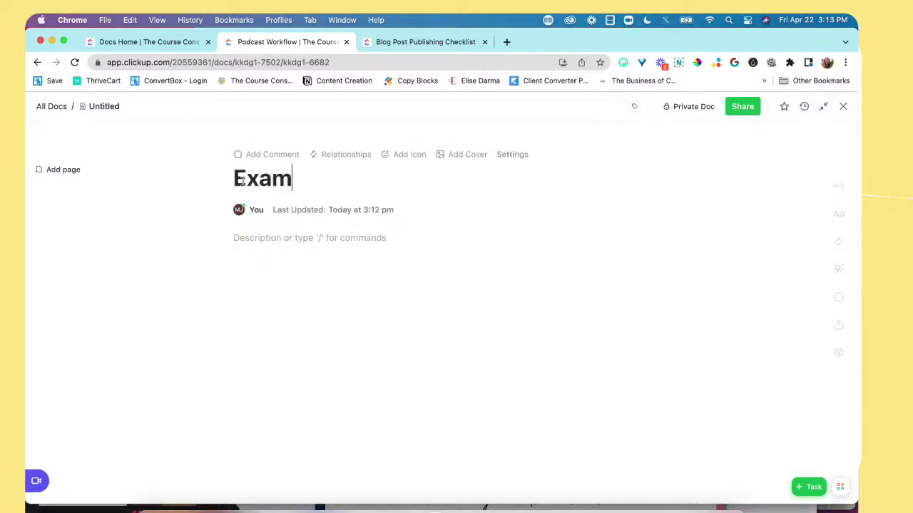
text(ple Document)
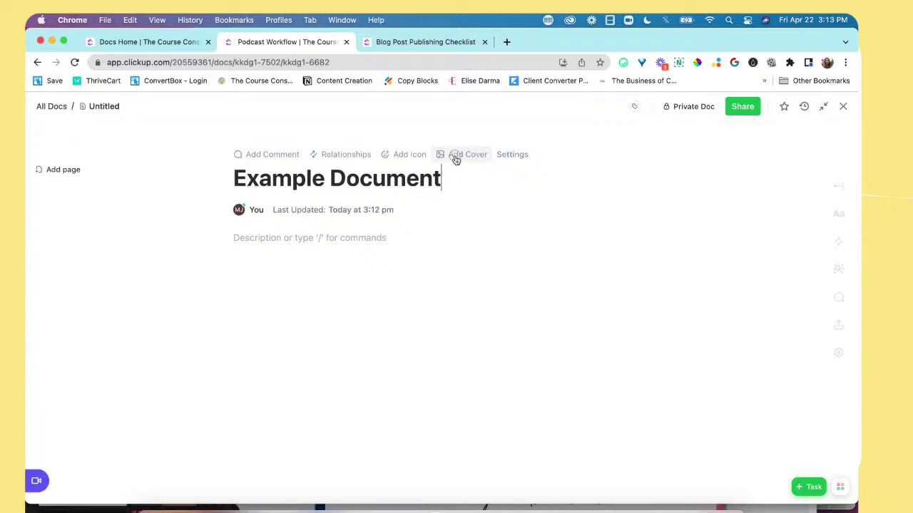
click(455, 159)
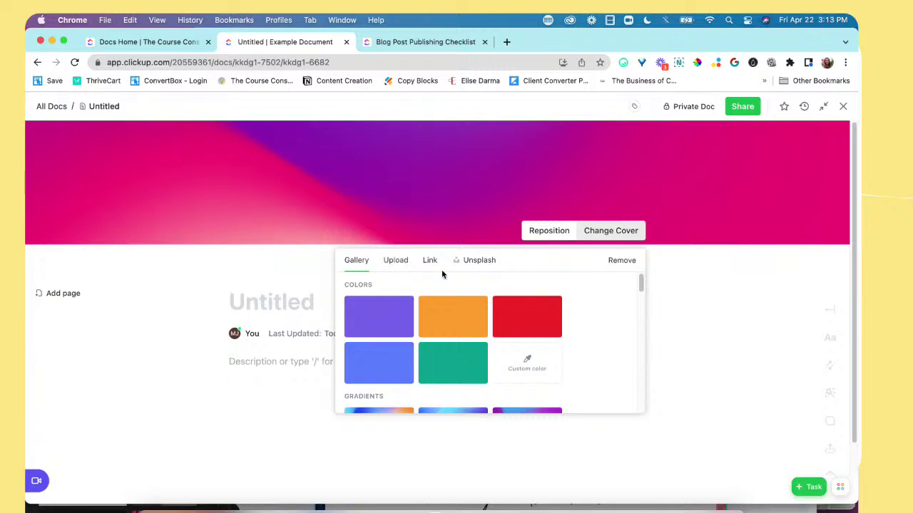
Step: Use the Unsplash pink-wall, green-shutter photo as cover, repositioned down to show the window
click(478, 260)
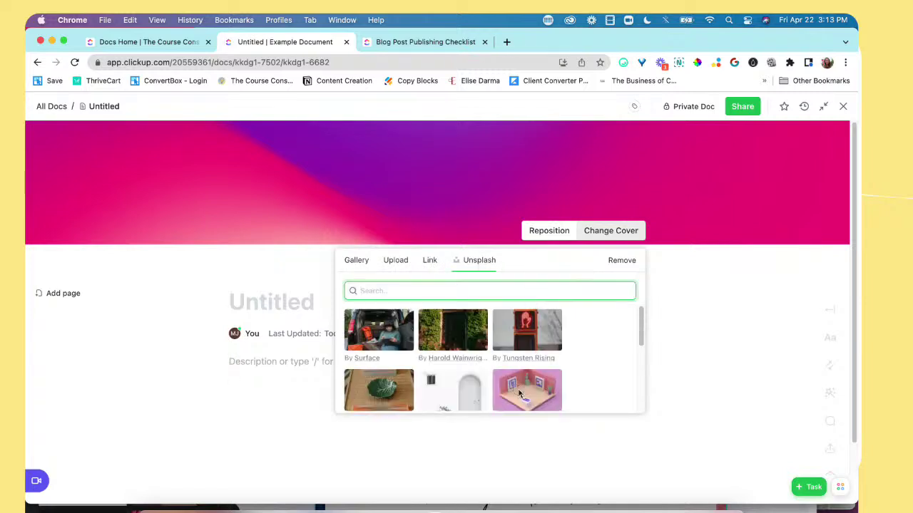
scroll(374, 349, down, 2)
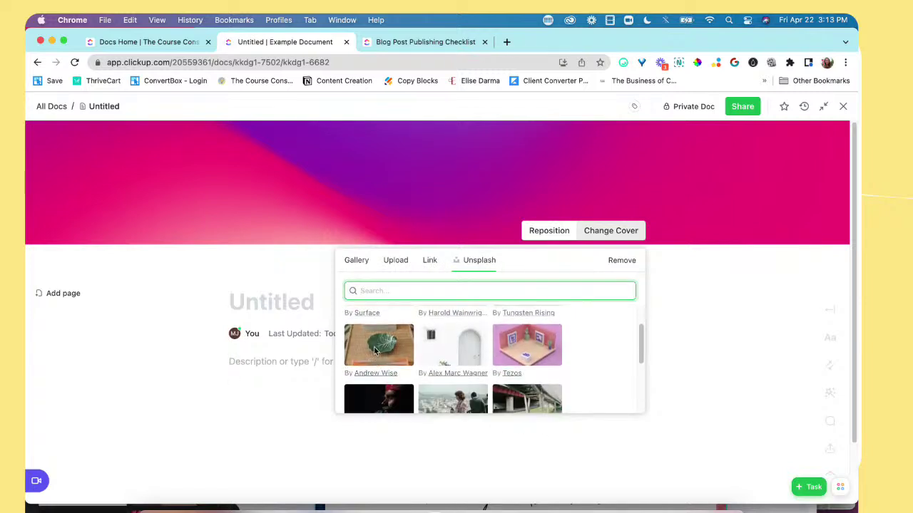
scroll(375, 350, down, 4)
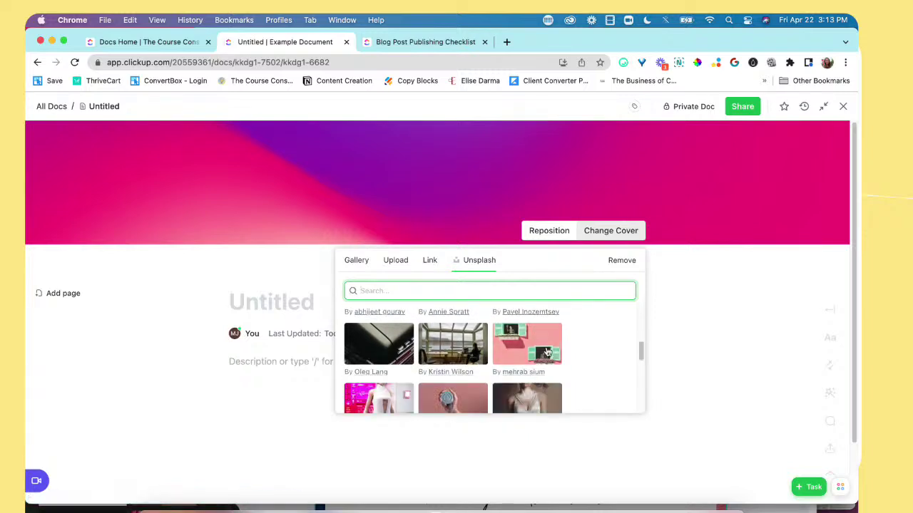
click(544, 352)
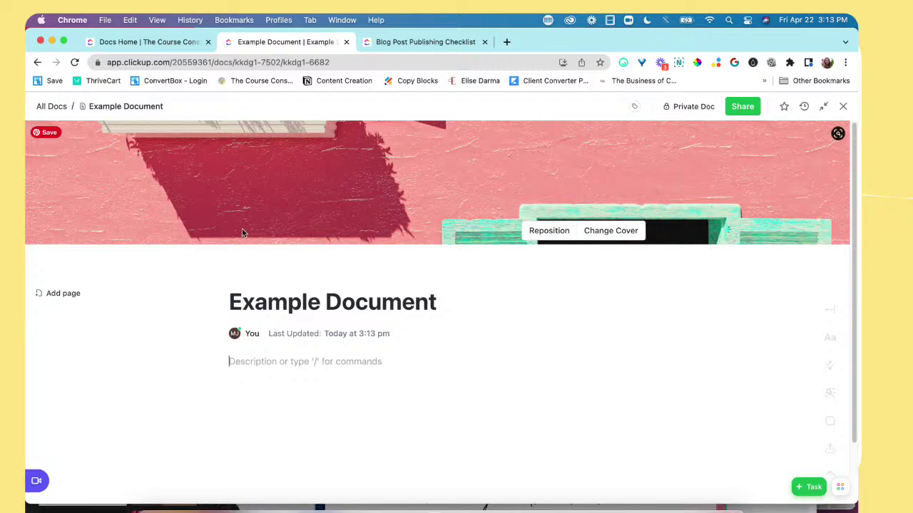
click(548, 231)
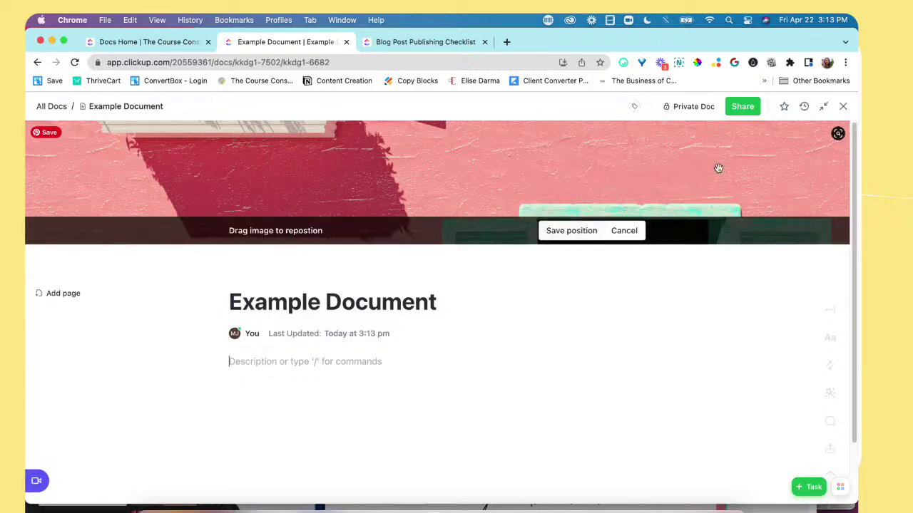
drag(805, 173, 658, 209)
click(567, 232)
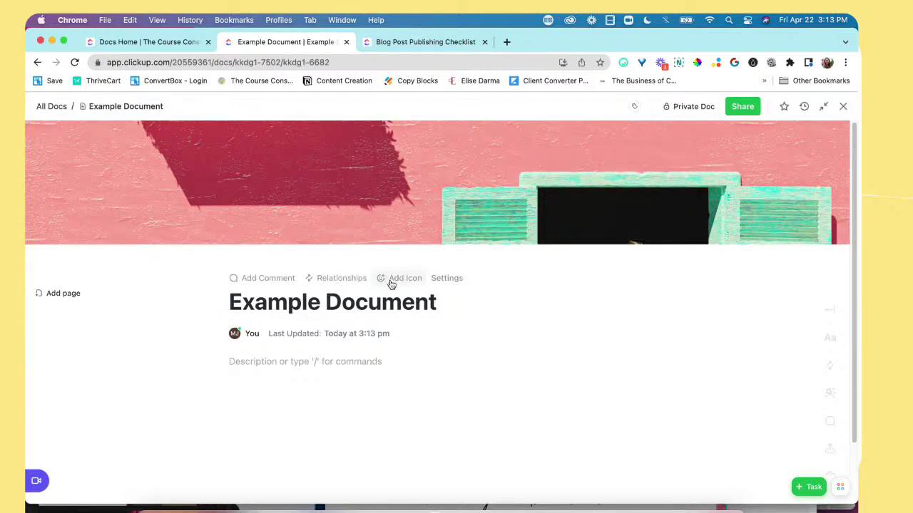
Step: Set the star-struck emoji as the doc's icon above the title
click(393, 288)
scroll(392, 399, down, 1)
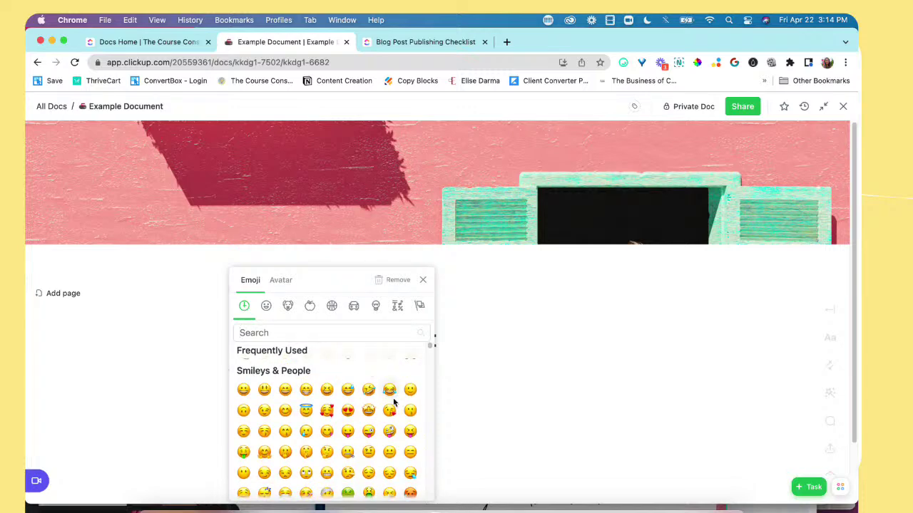
click(368, 410)
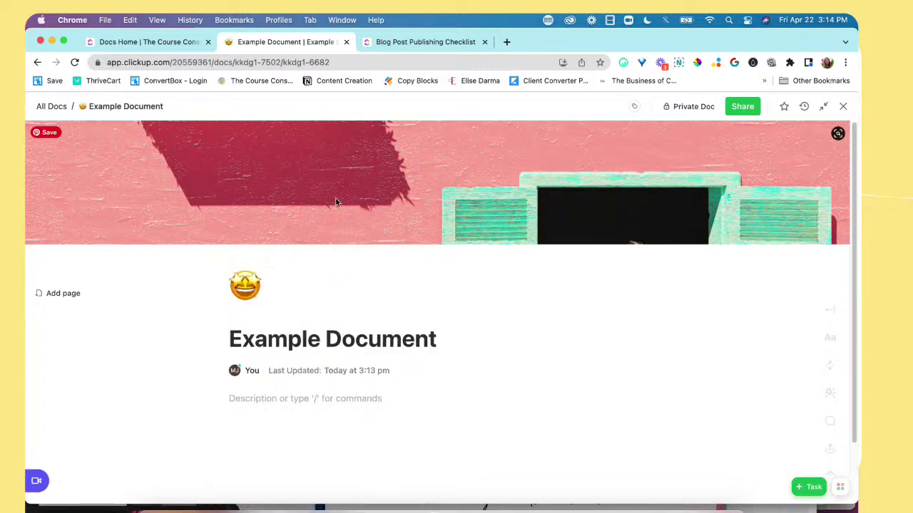
scroll(365, 307, down, 1)
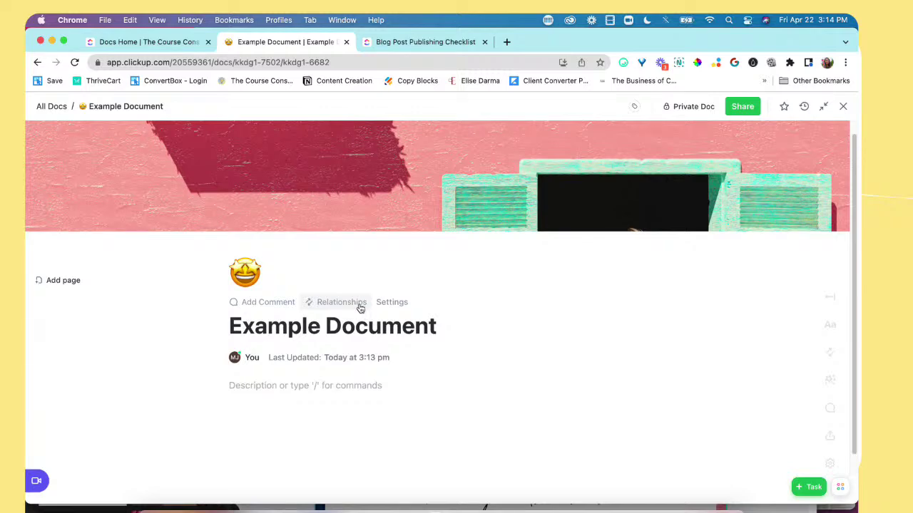
click(360, 303)
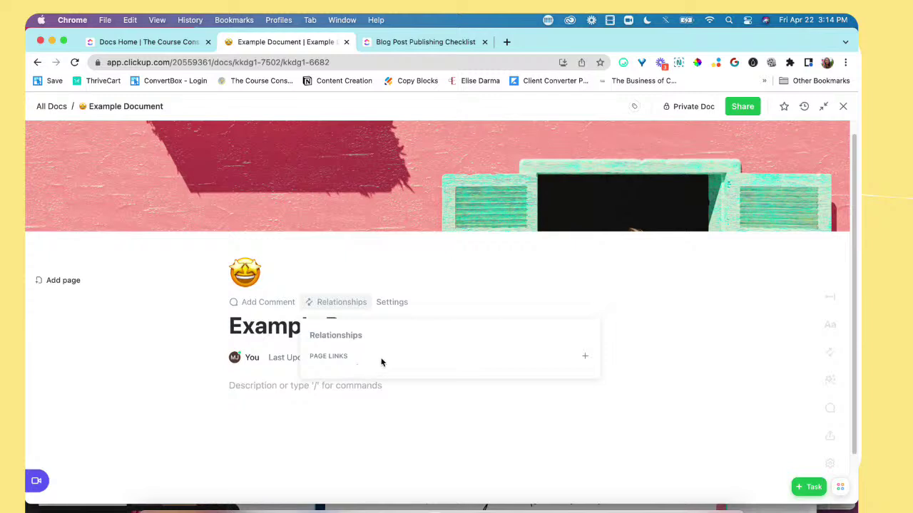
click(506, 301)
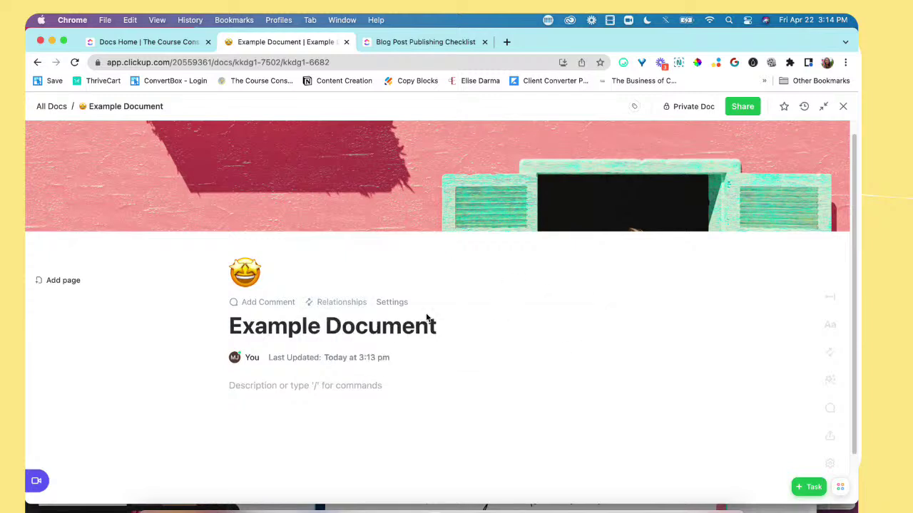
scroll(291, 345, down, 1)
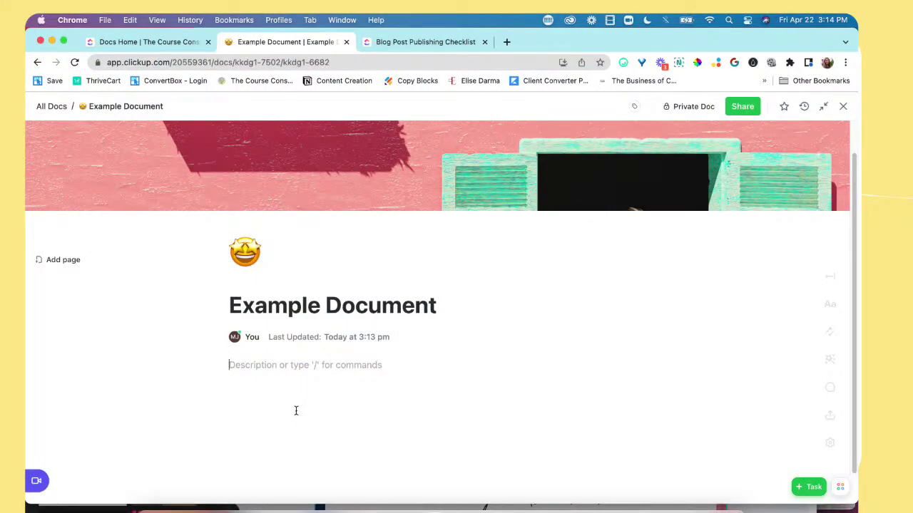
Step: Bring up the slash block menu in the description line, then close it and clear the slash
text(/)
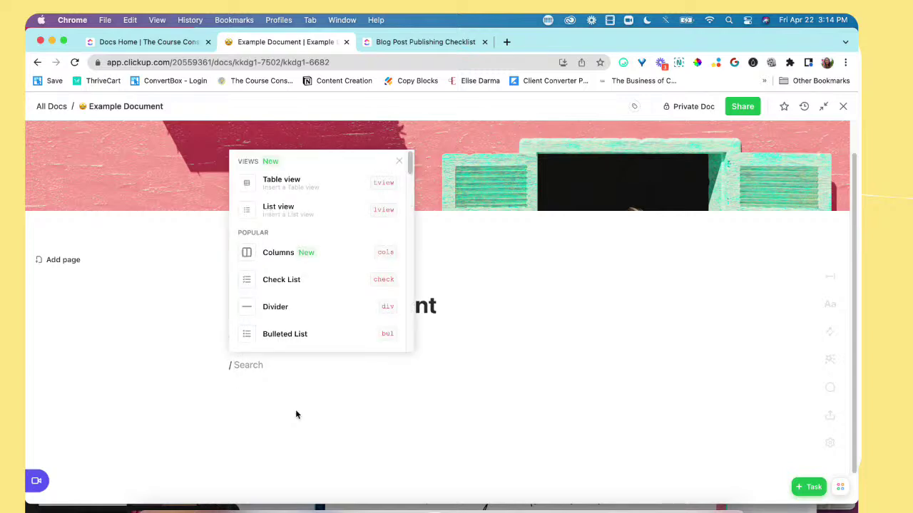
mouse_move(410, 162)
mouse_down()
mouse_move(409, 267)
mouse_move(414, 159)
mouse_up()
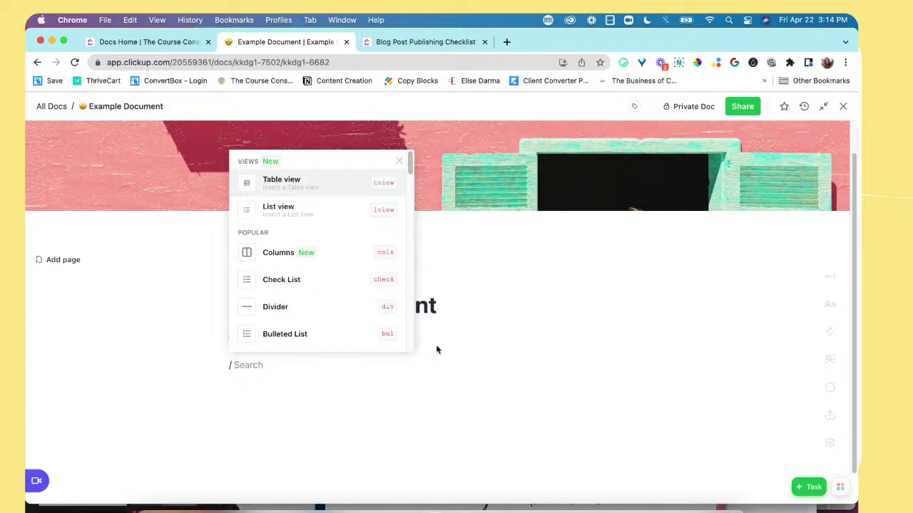
click(261, 364)
click(236, 365)
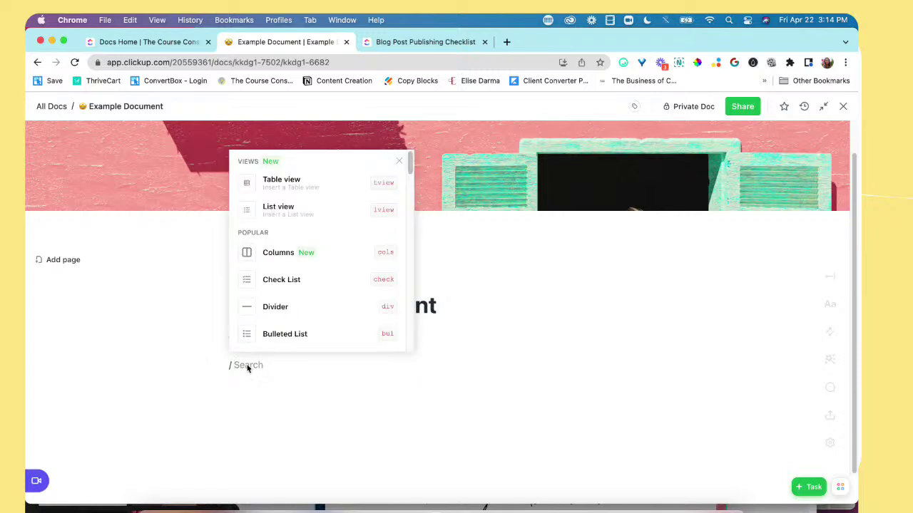
click(245, 366)
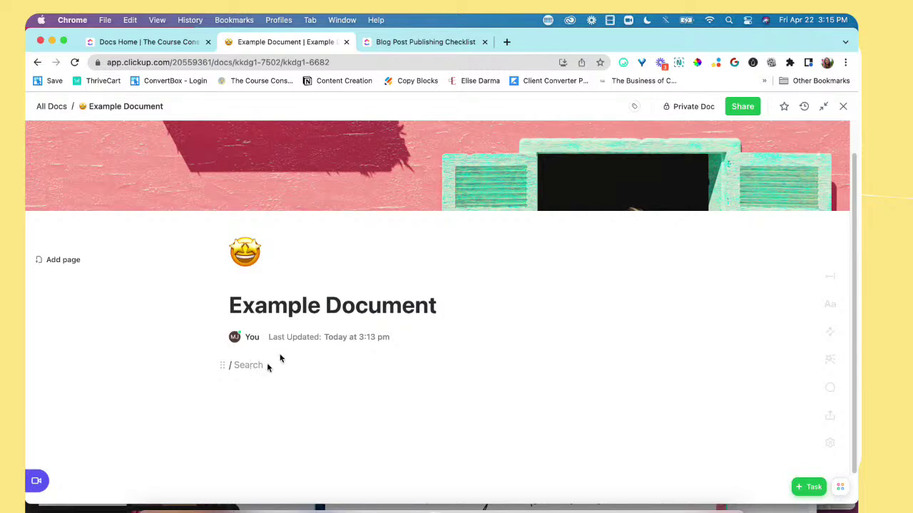
key(BackSpace)
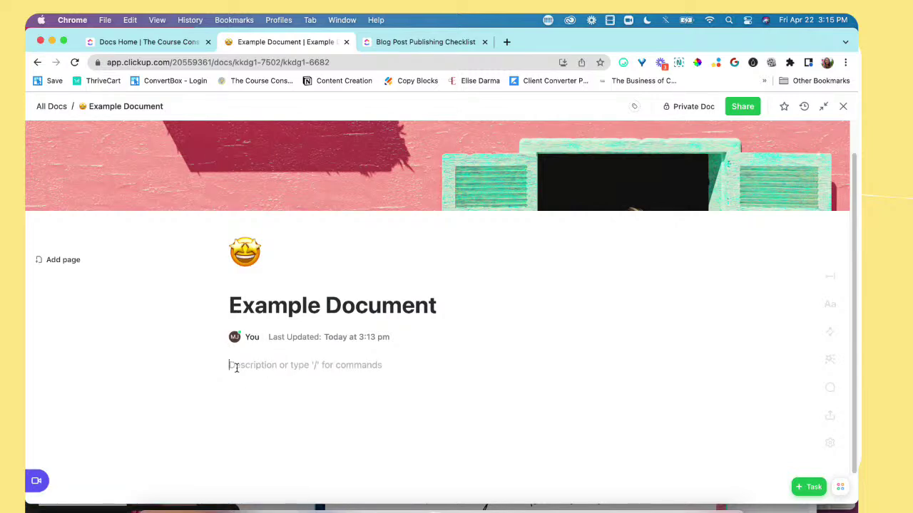
Step: Insert a Heading 2 block reading 'Jump on it!' using /h2
text(/h2)
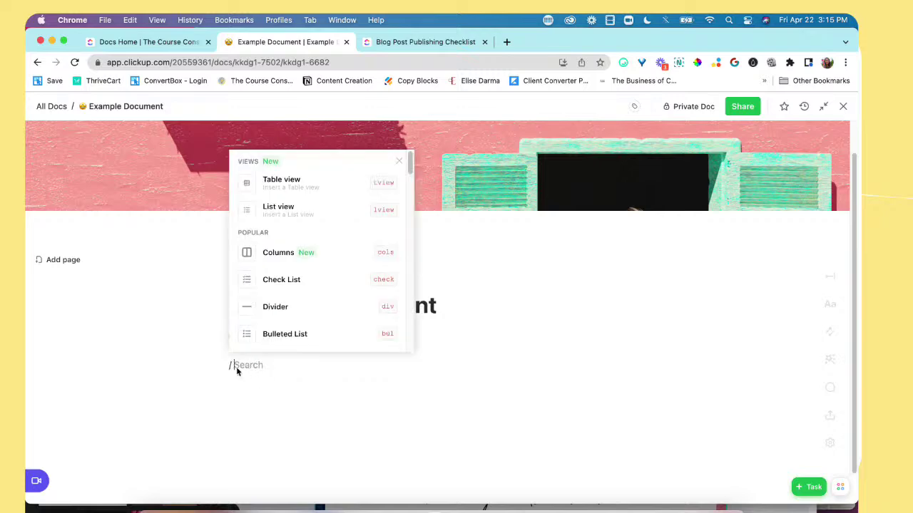
key(Return)
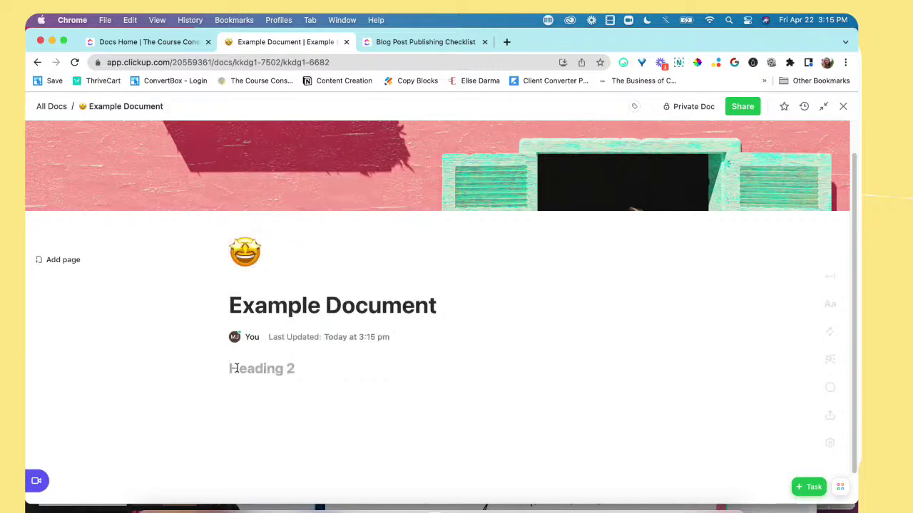
text(Jump on it!)
Step: Highlight the heading in yellow and start a new empty line below it
drag(301, 368, 128, 370)
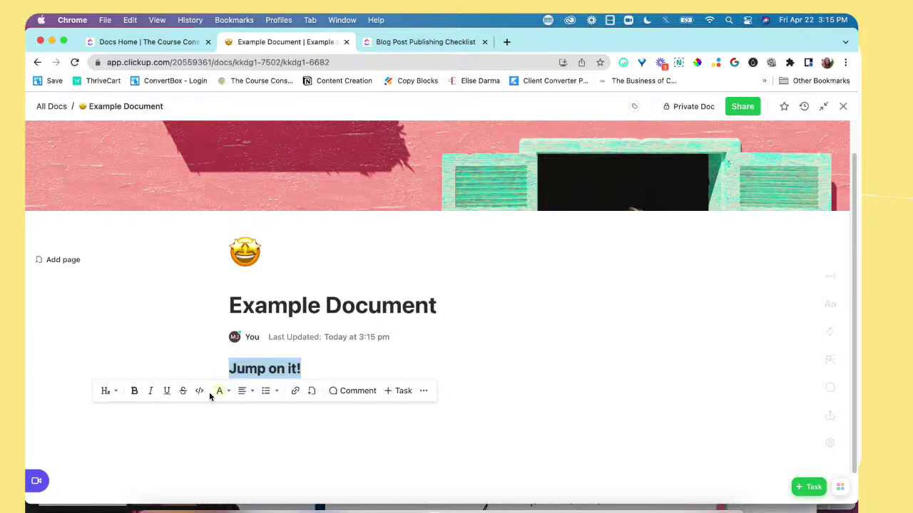
click(351, 367)
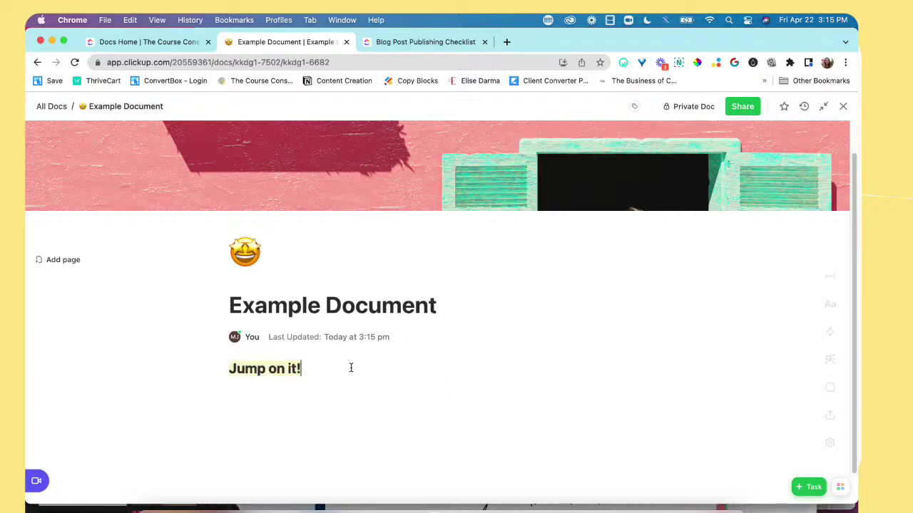
key(Return)
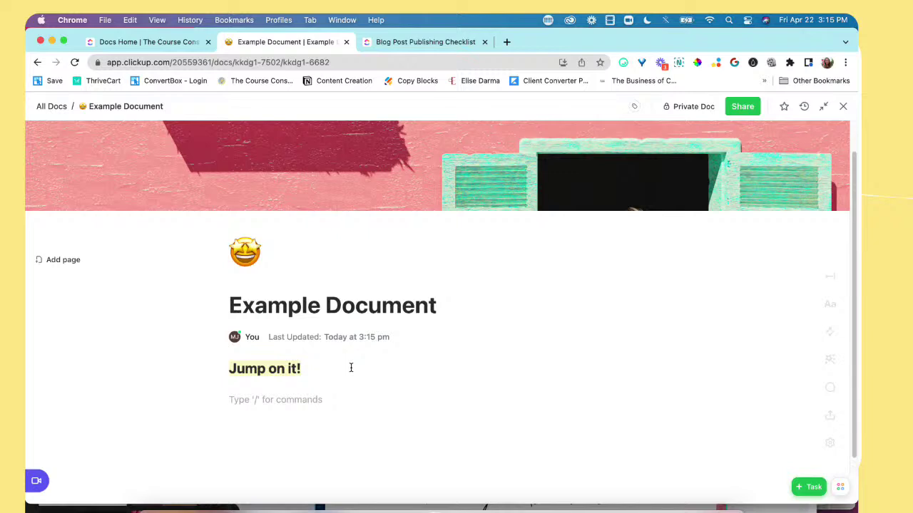
Step: Type a plain 'Jump on it!' line and comment 'Come back to this later' on it
text(Jump)
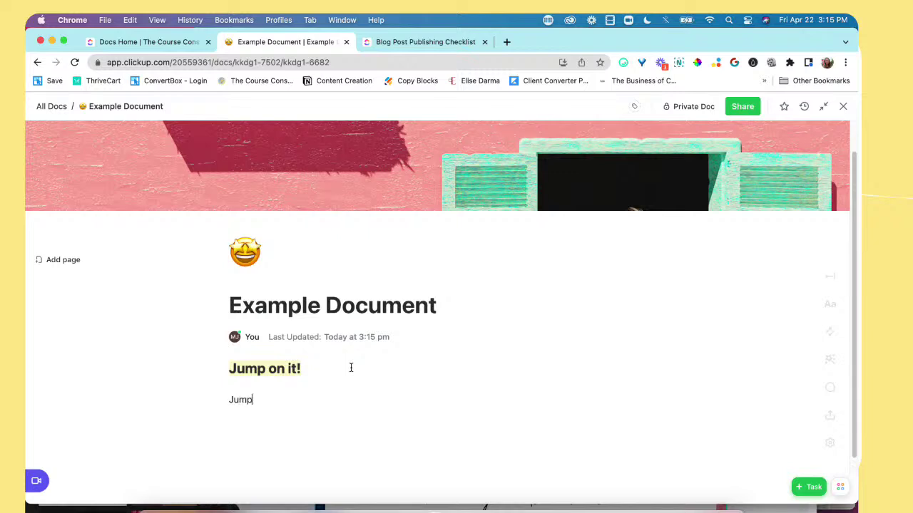
text( on it!)
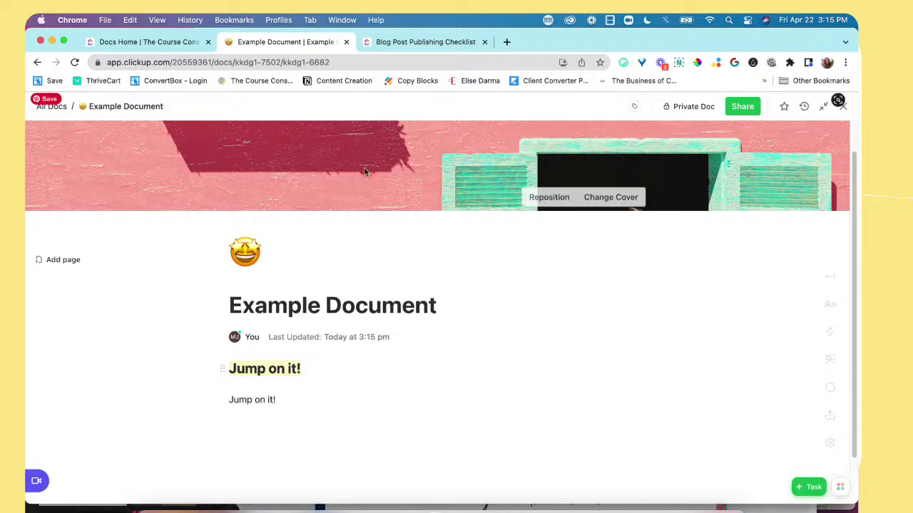
drag(222, 409, 204, 389)
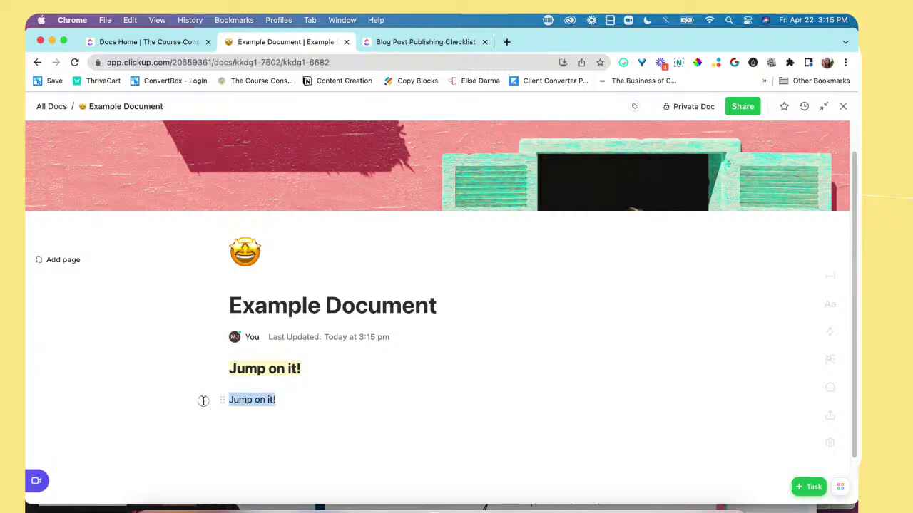
key(super+shift+m)
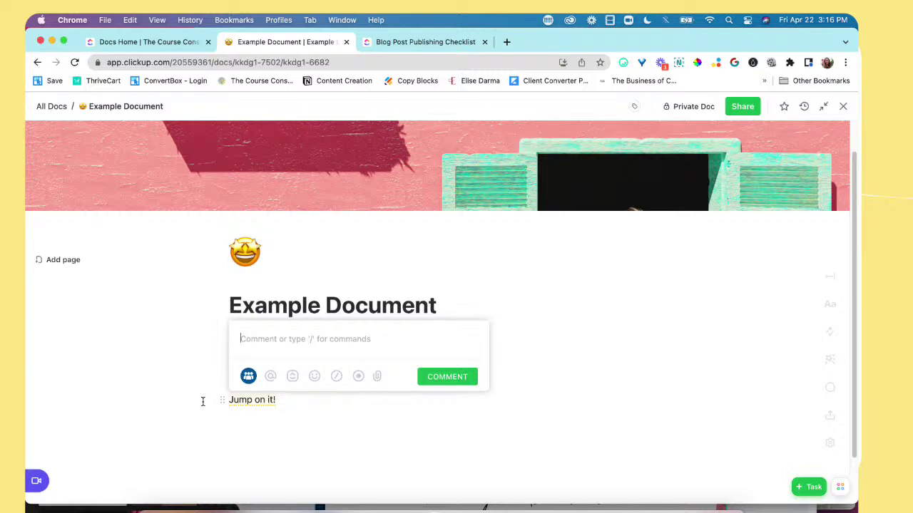
text(@)
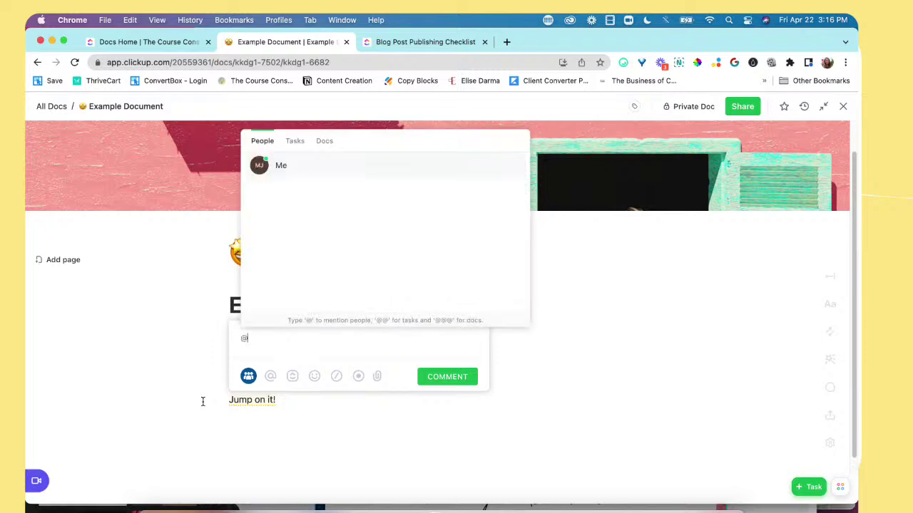
key(BackSpace)
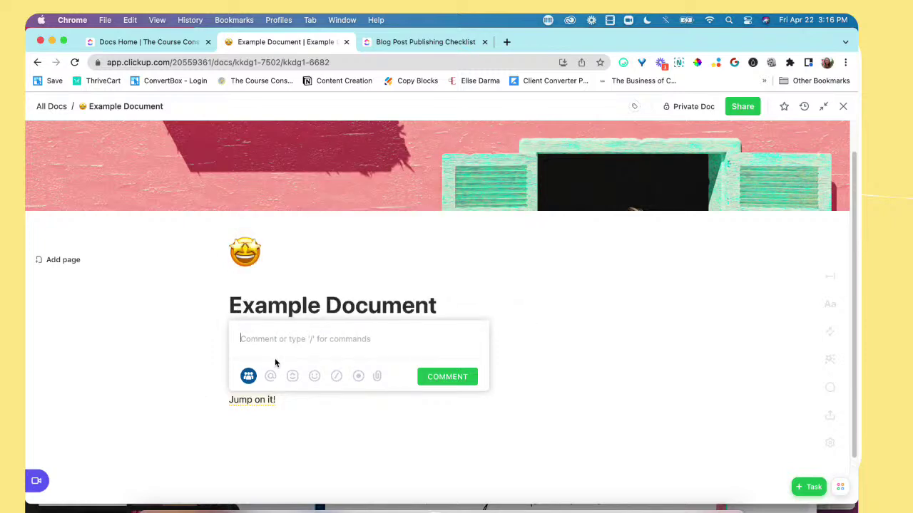
text(Come back to this later)
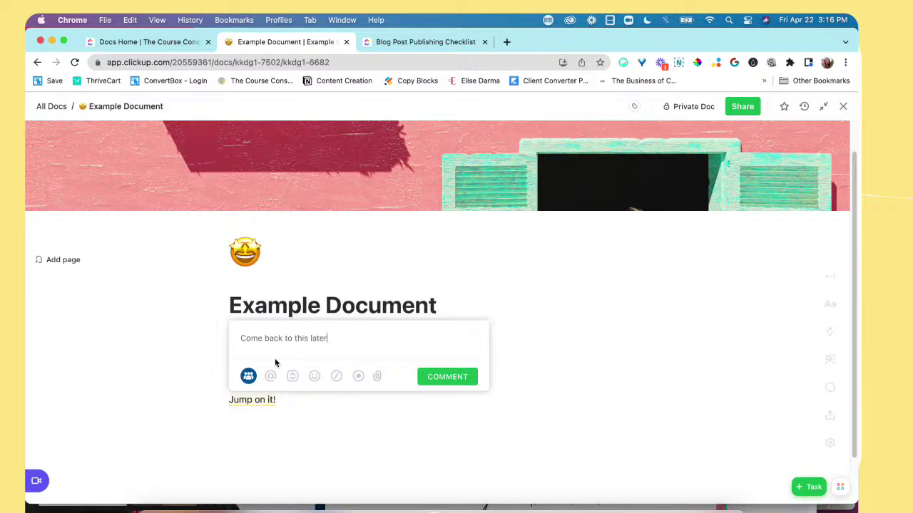
key(Return)
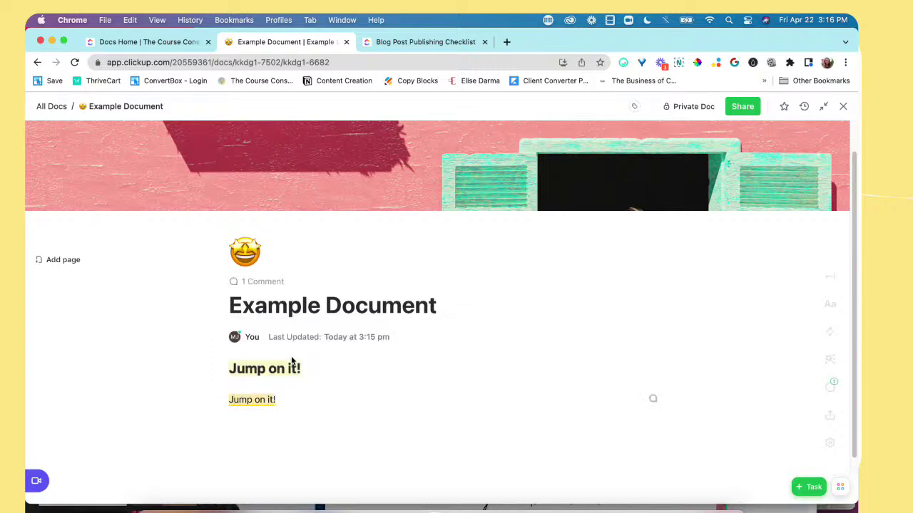
Step: Open the comment thread on the commented line to check it, then close it
click(265, 401)
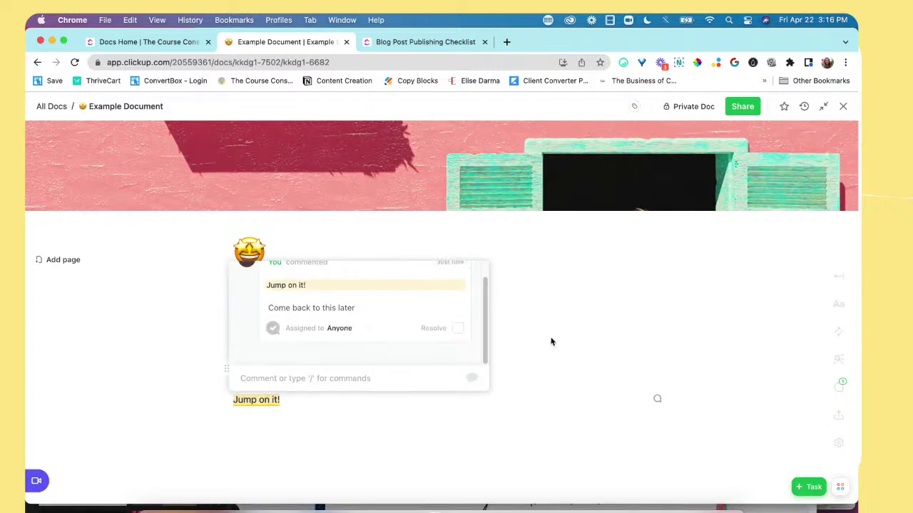
click(607, 407)
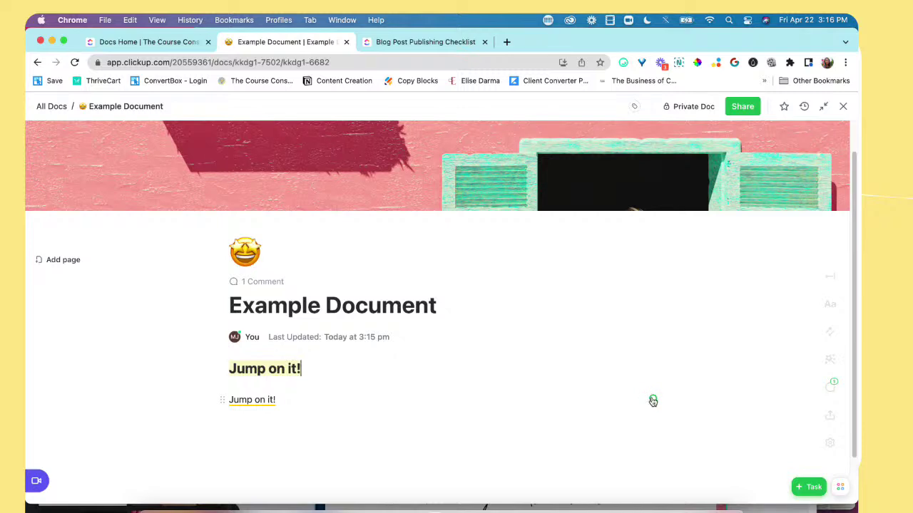
scroll(405, 388, down, 1)
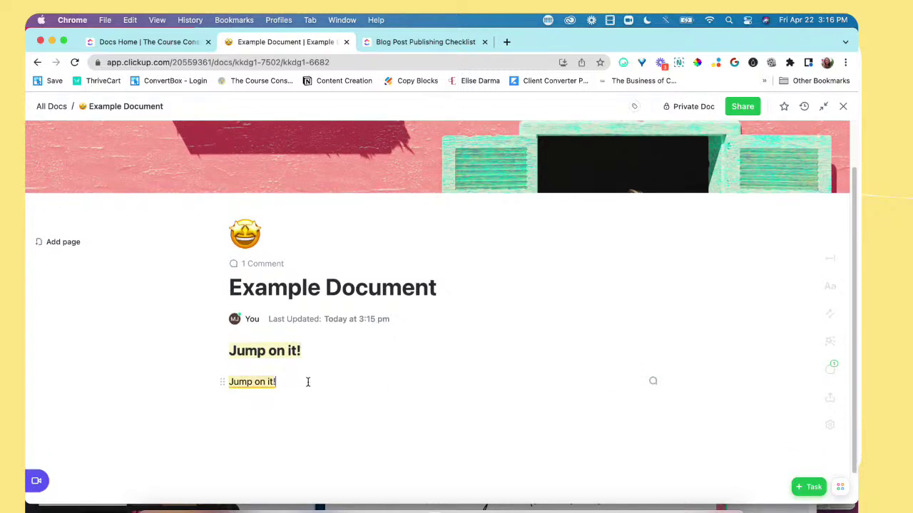
Step: Add a third 'Jump on it!' line below the commented one and select it
key(Return)
text(Jump on it!)
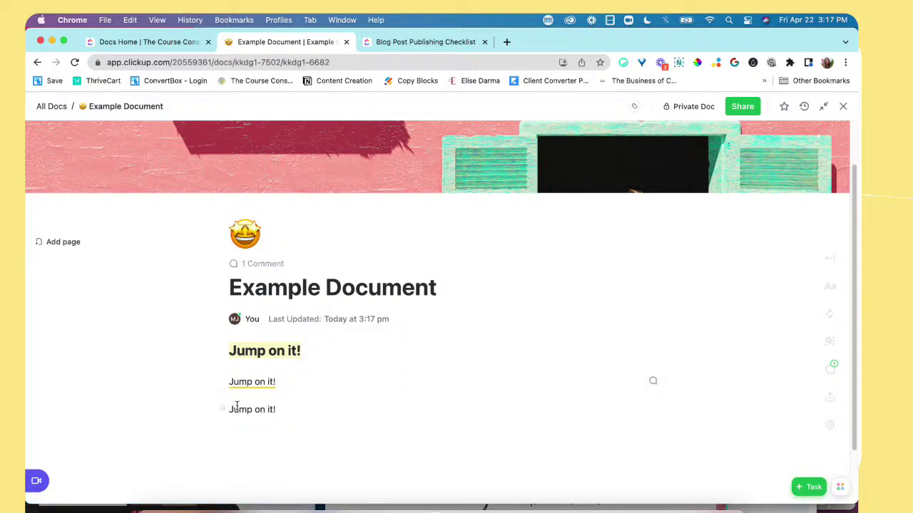
scroll(290, 389, down, 1)
drag(290, 389, 214, 388)
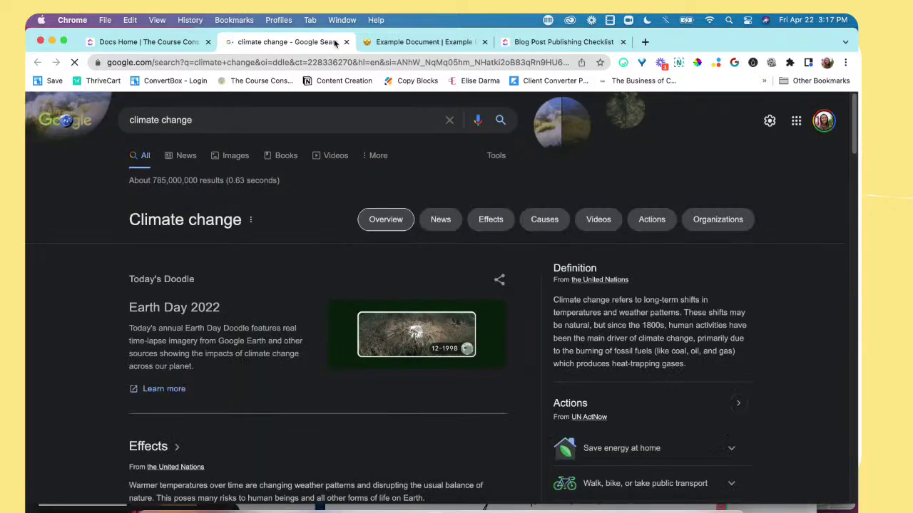
Step: Return to the ClickUp Docs Home tab and reopen Example Document from the docs list
click(143, 44)
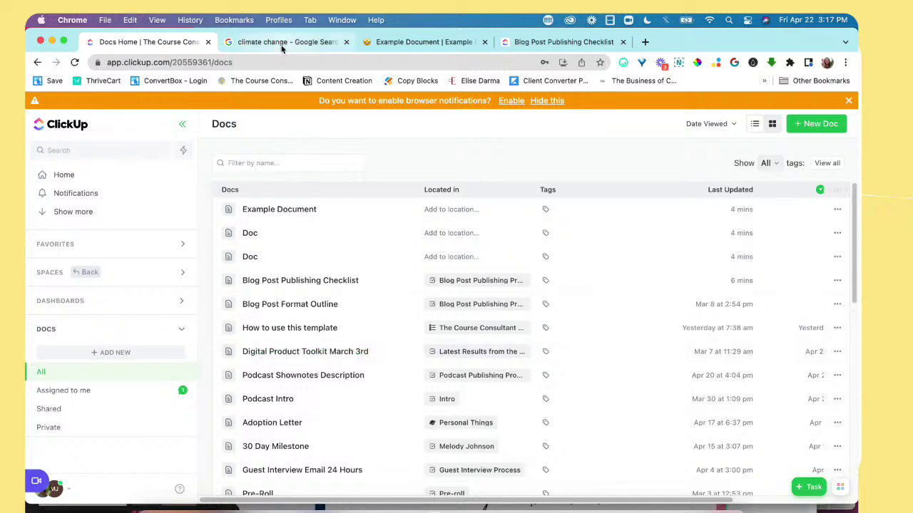
click(544, 44)
click(286, 42)
click(538, 44)
click(286, 20)
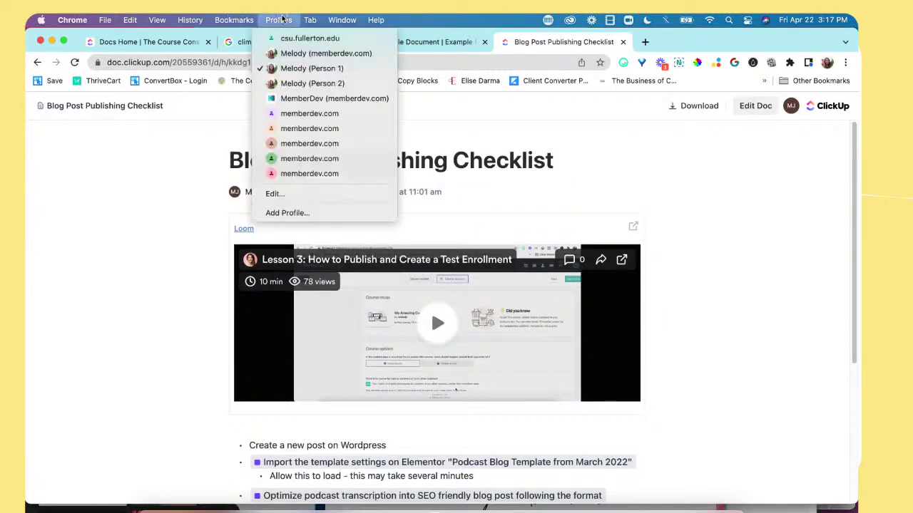
click(567, 58)
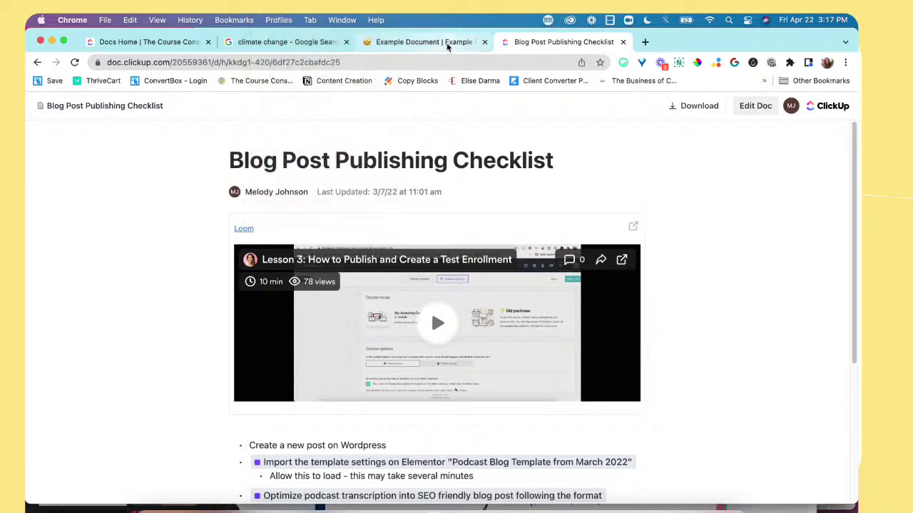
click(124, 43)
click(309, 209)
Step: Reselect the third 'Jump on it!' line, then type and erase a partial '/loo' Loom command
scroll(473, 340, down, 1)
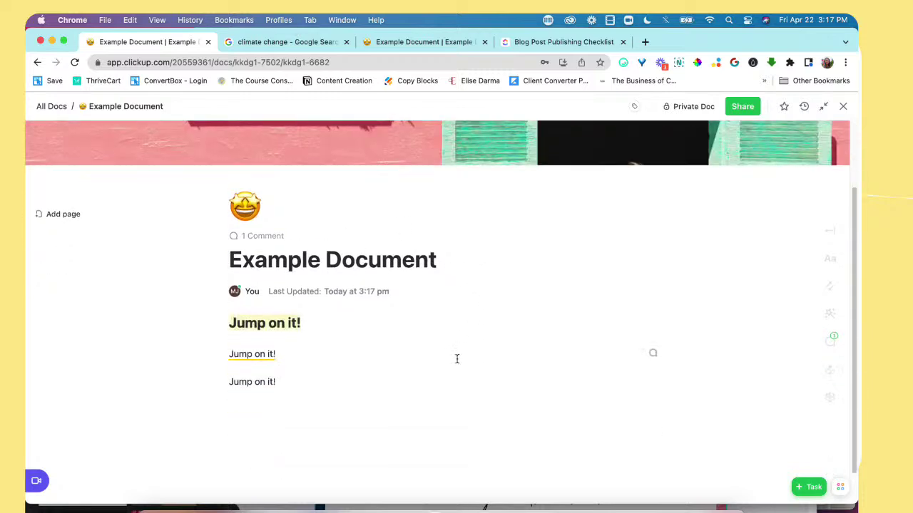
drag(294, 383, 207, 379)
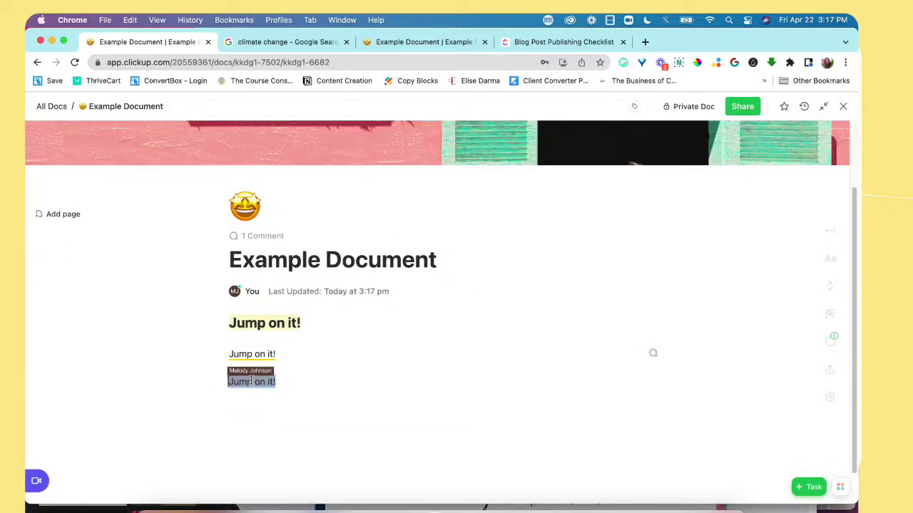
drag(306, 383, 207, 375)
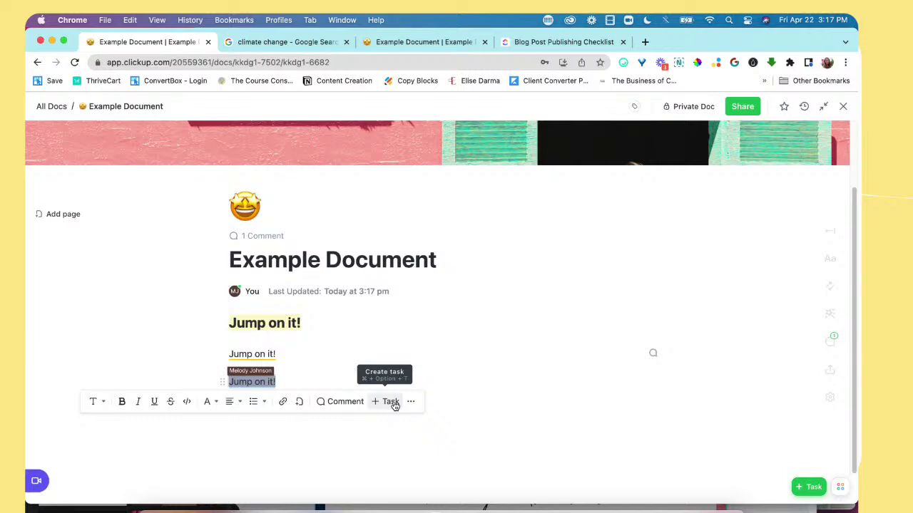
click(392, 403)
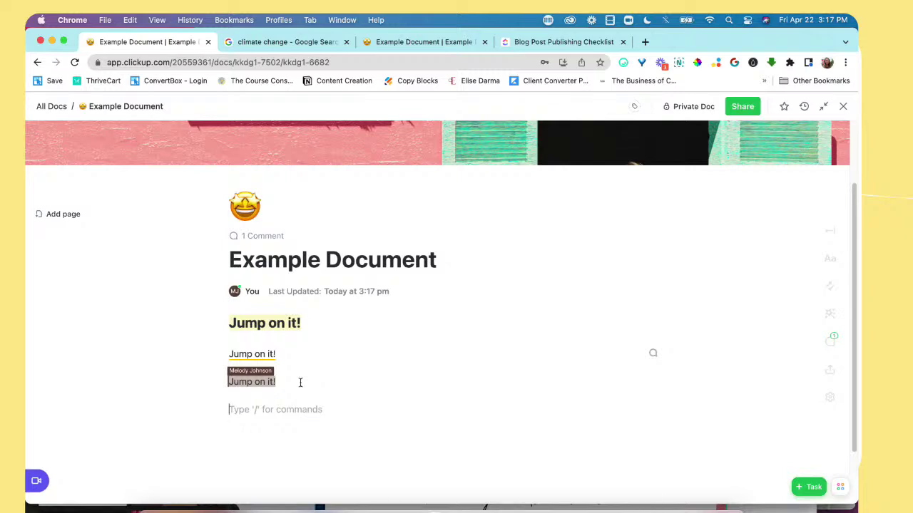
text(/loo)
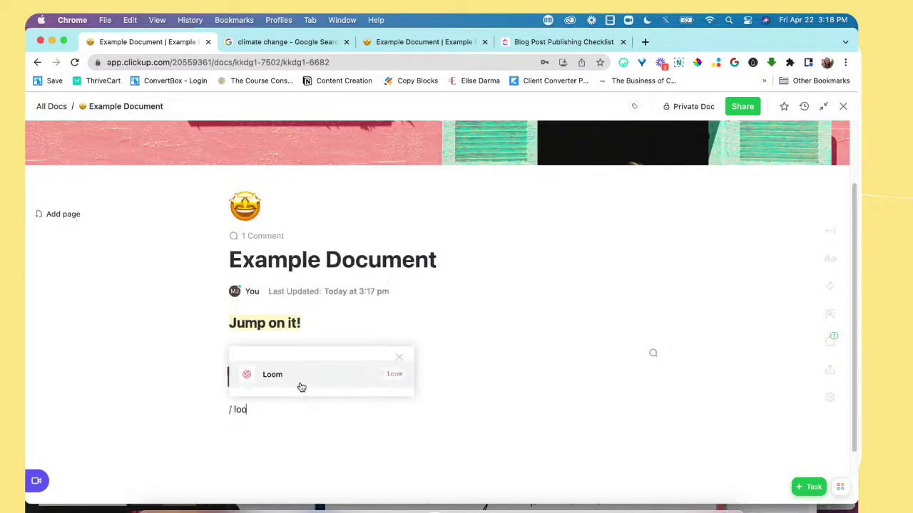
key(BackSpace)
key(BackSpace)
key(BackSpace)
key(BackSpace)
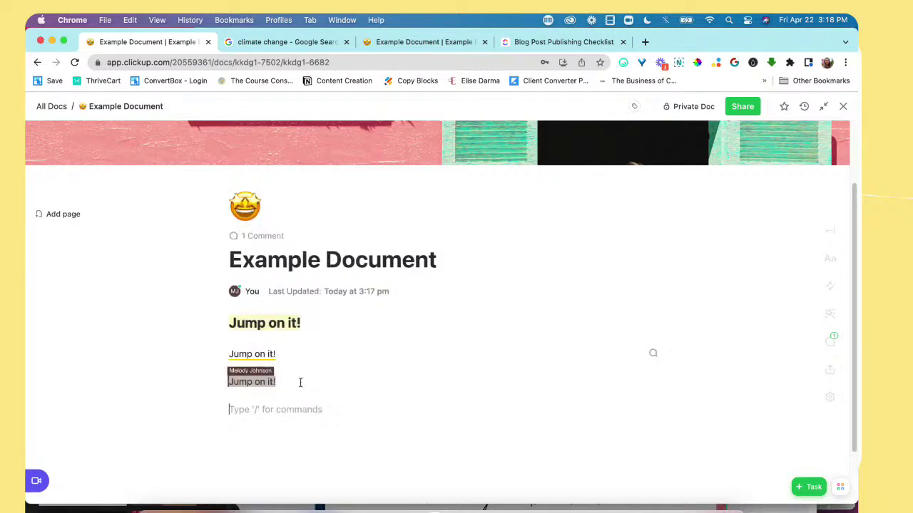